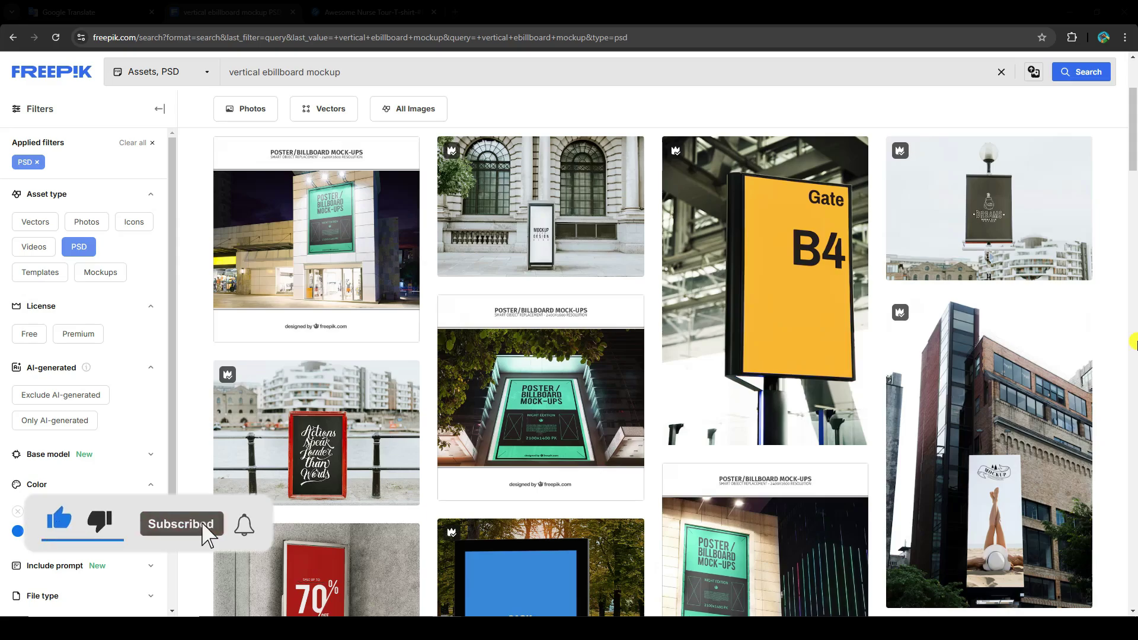
# Browse the Freepik vertical billboard mockup PSD results, then open a new browser tab.
pyautogui.scroll(-4, 1133, 343)
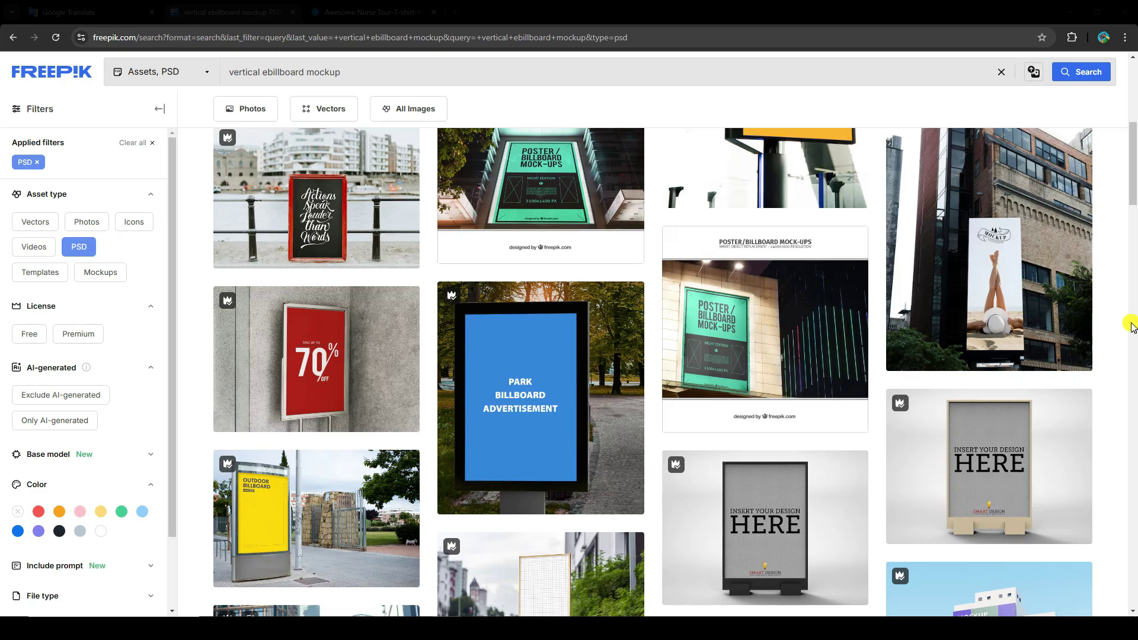
pyautogui.scroll(-1, 1131, 328)
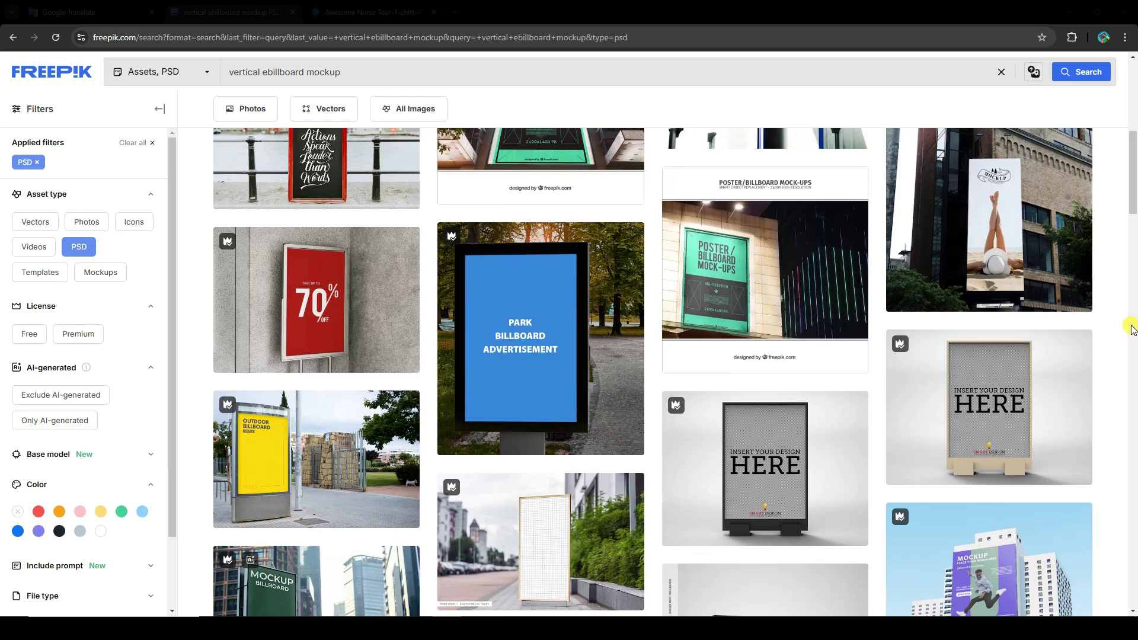
pyautogui.scroll(-1, 1132, 328)
pyautogui.scroll(-1, 1132, 329)
pyautogui.scroll(-1, 1131, 328)
pyautogui.scroll(-2, 1132, 328)
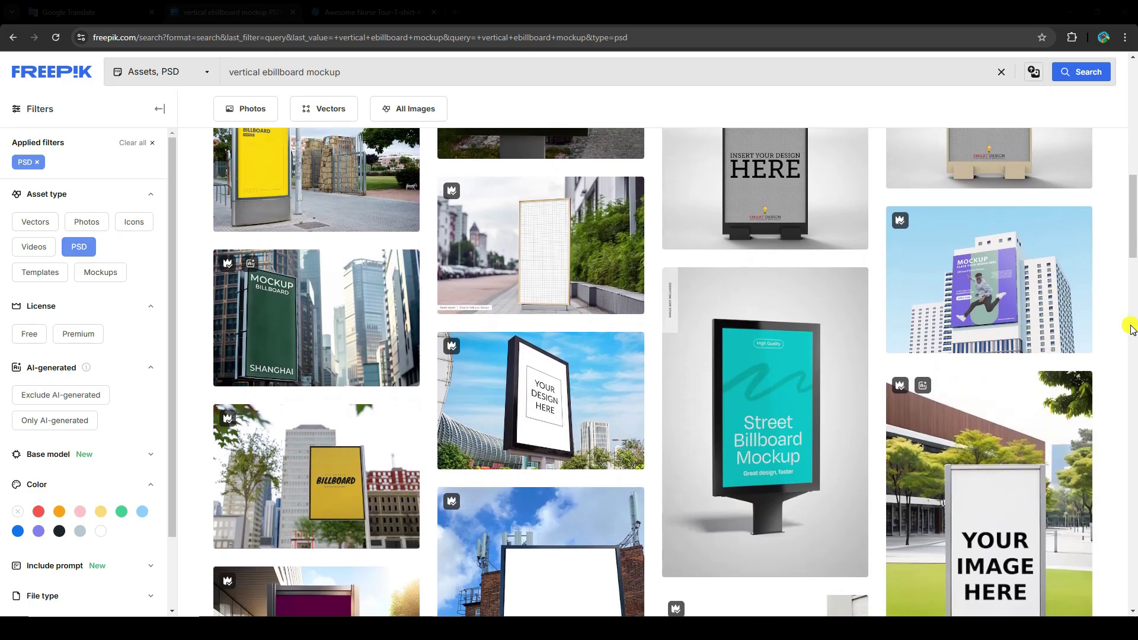
pyautogui.scroll(-2, 1132, 329)
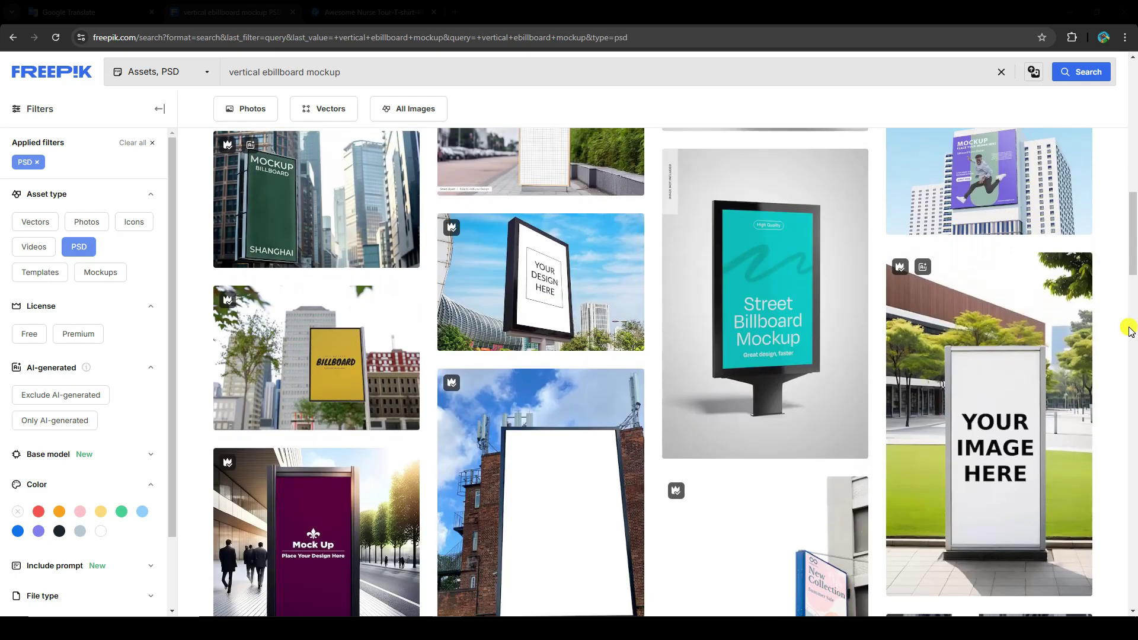
pyautogui.scroll(-2, 1132, 328)
pyautogui.scroll(-2, 1132, 329)
pyautogui.scroll(-1, 1129, 332)
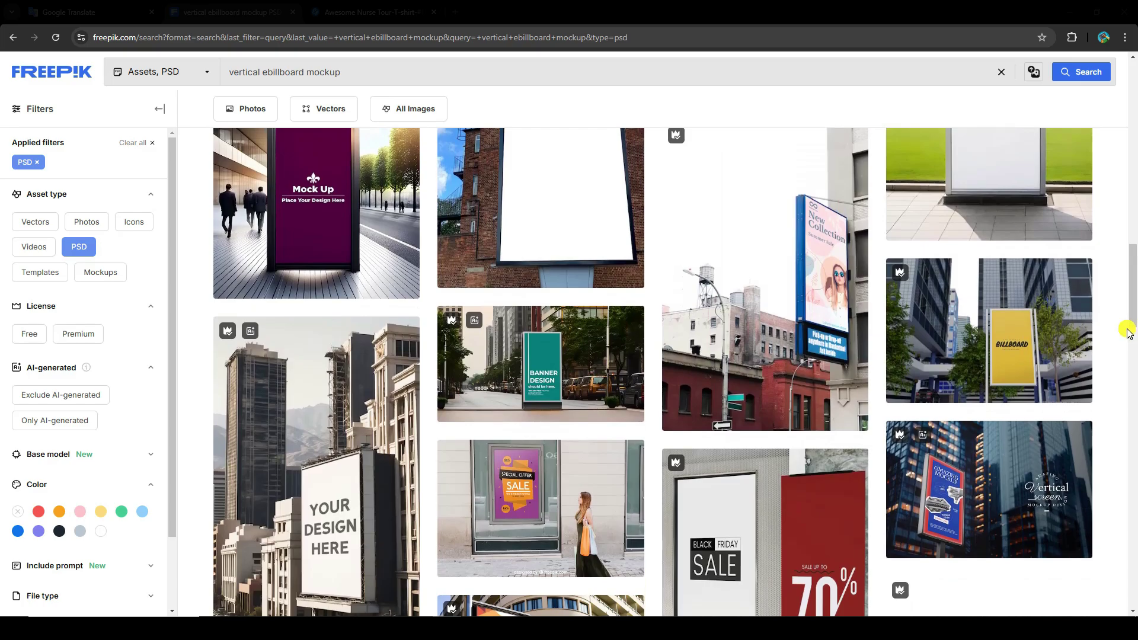
pyautogui.scroll(1, 1129, 332)
pyautogui.scroll(2, 1129, 332)
pyautogui.scroll(2, 864, 319)
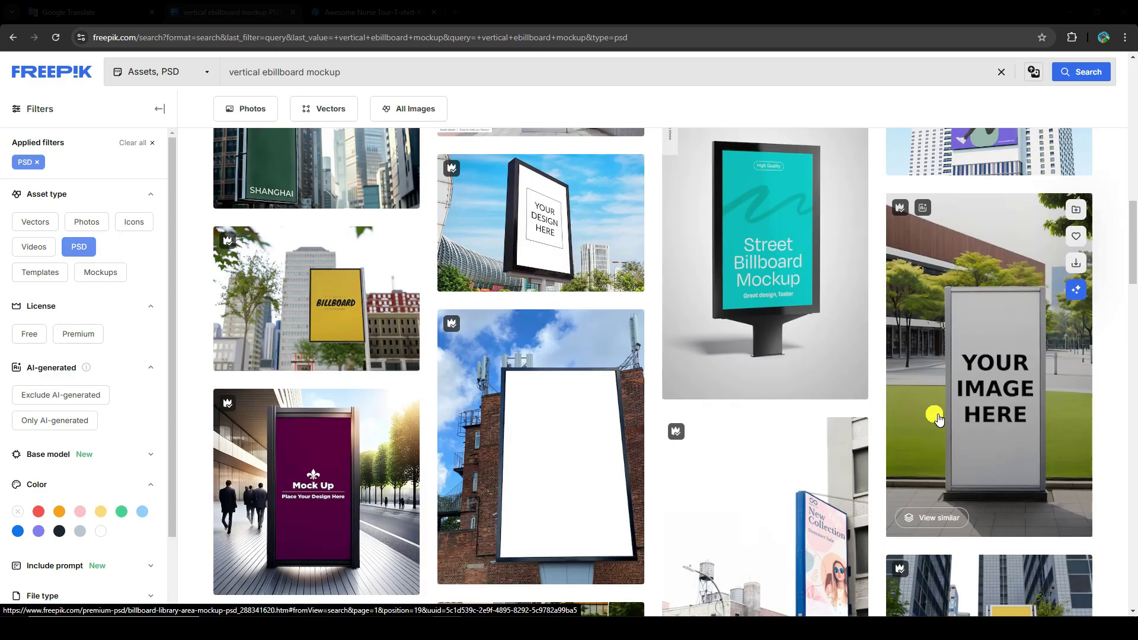
pyautogui.scroll(2, 938, 419)
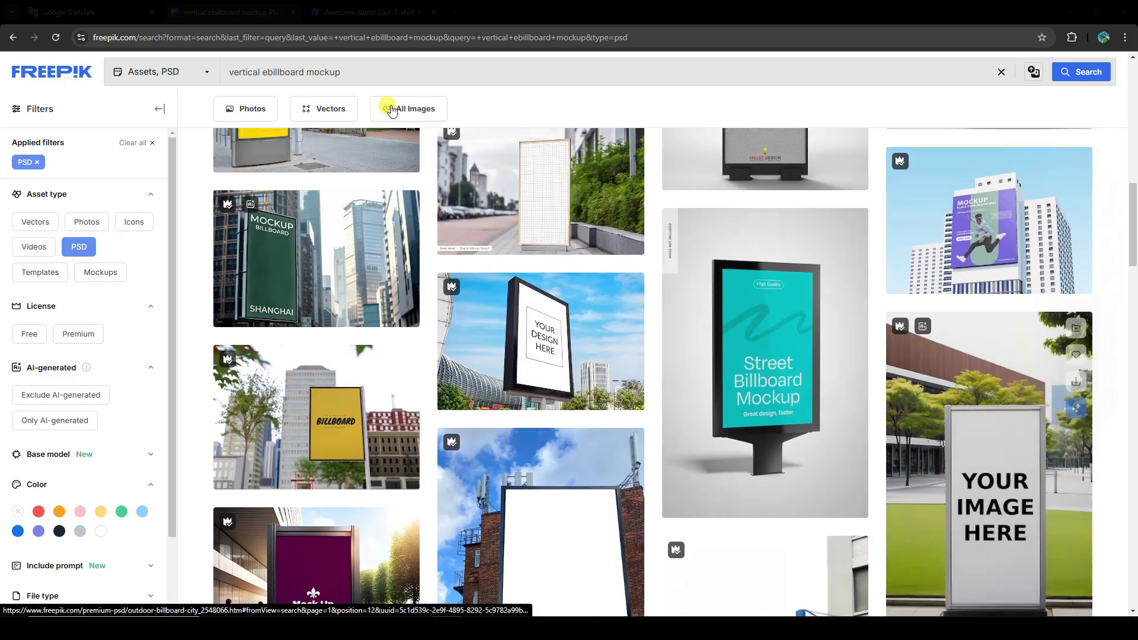
pyautogui.hotkey('ctrl', 't')
# Search Pexels free stock photos for 'billboard mockup'.
pyautogui.click(481, 299)
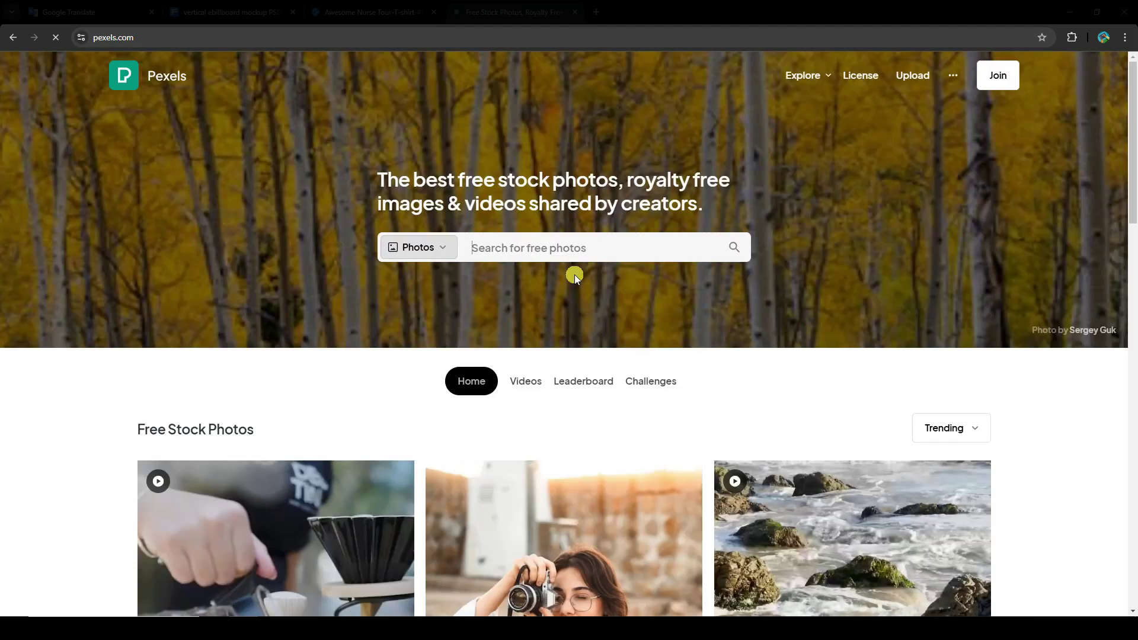
pyautogui.write('billbo')
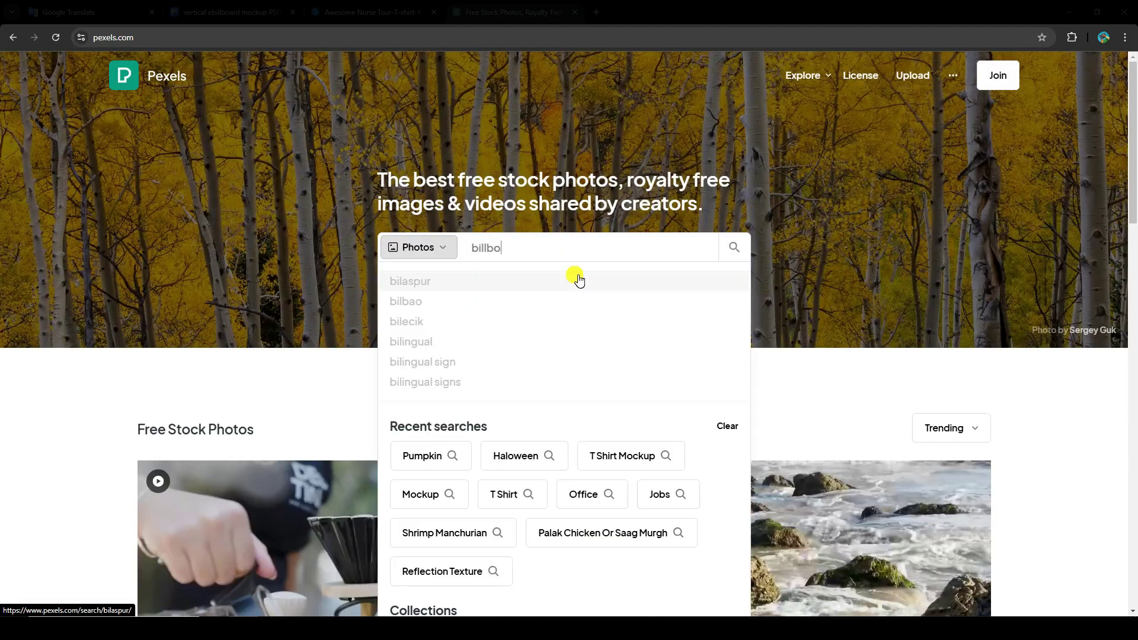
pyautogui.write('ard')
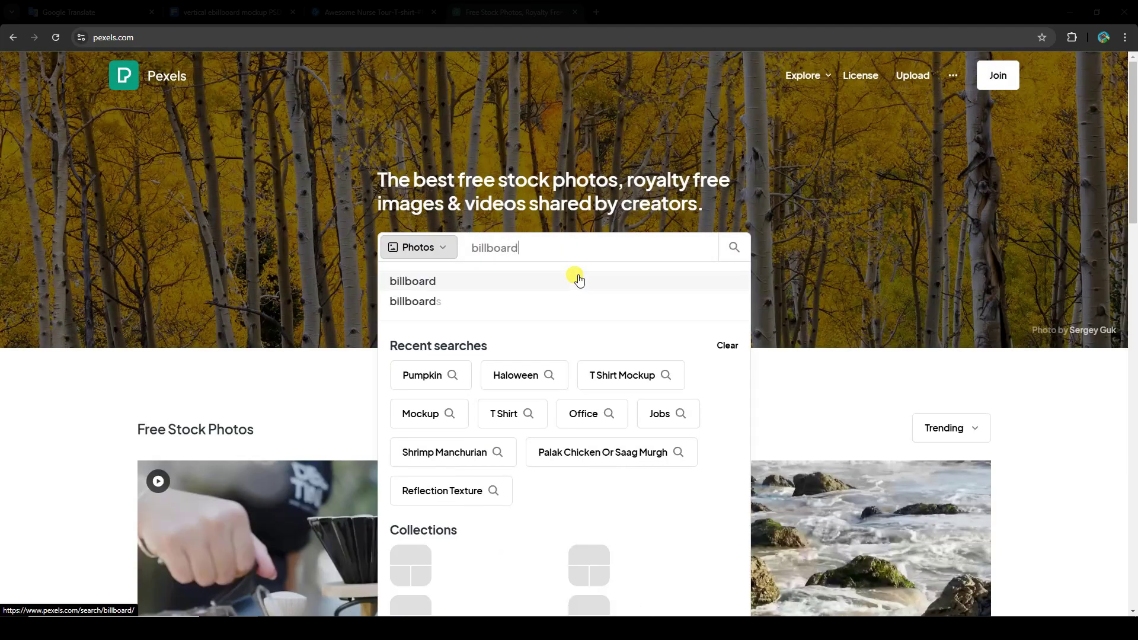
pyautogui.write(' mockup')
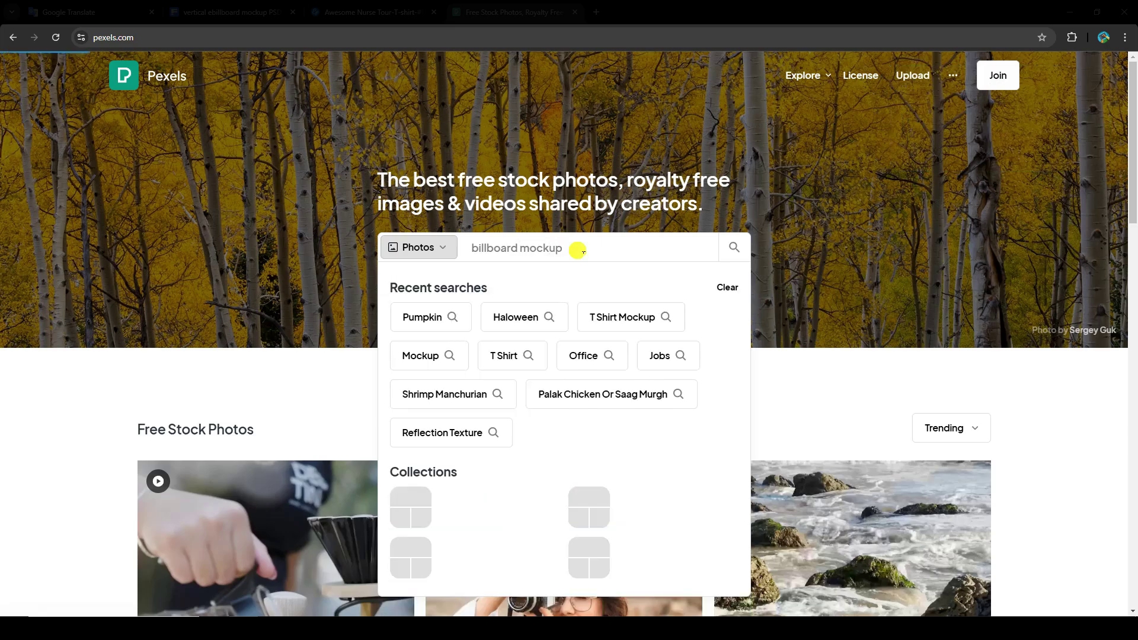
pyautogui.press('Return')
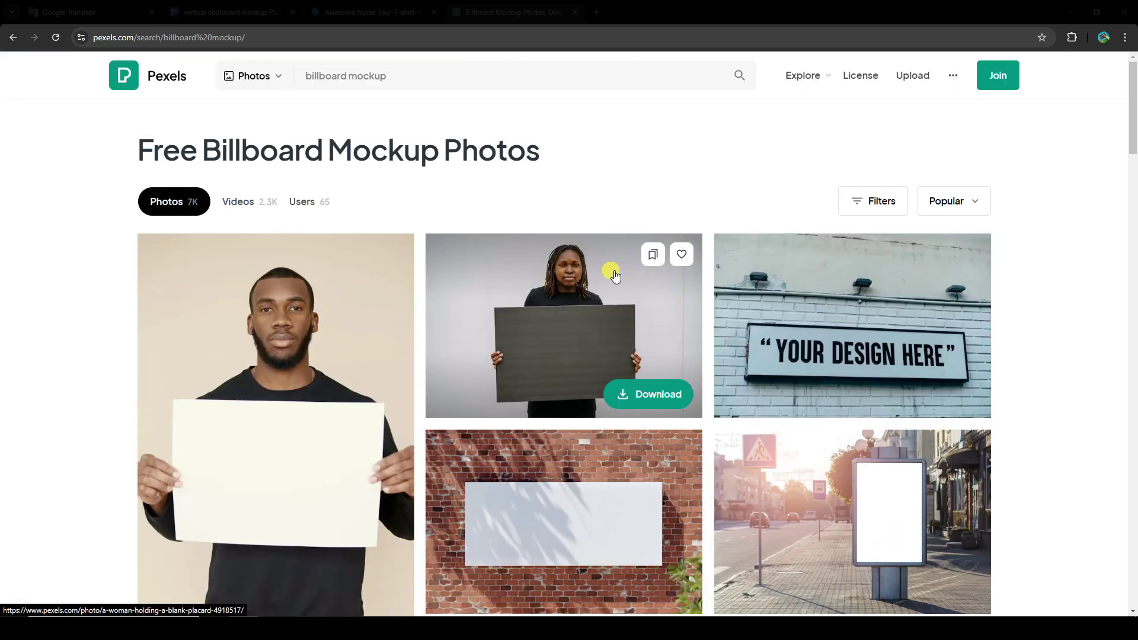
# Review the Pexels billboard mockup results, then open another new tab.
pyautogui.scroll(-3, 379, 241)
pyautogui.scroll(-1, 380, 242)
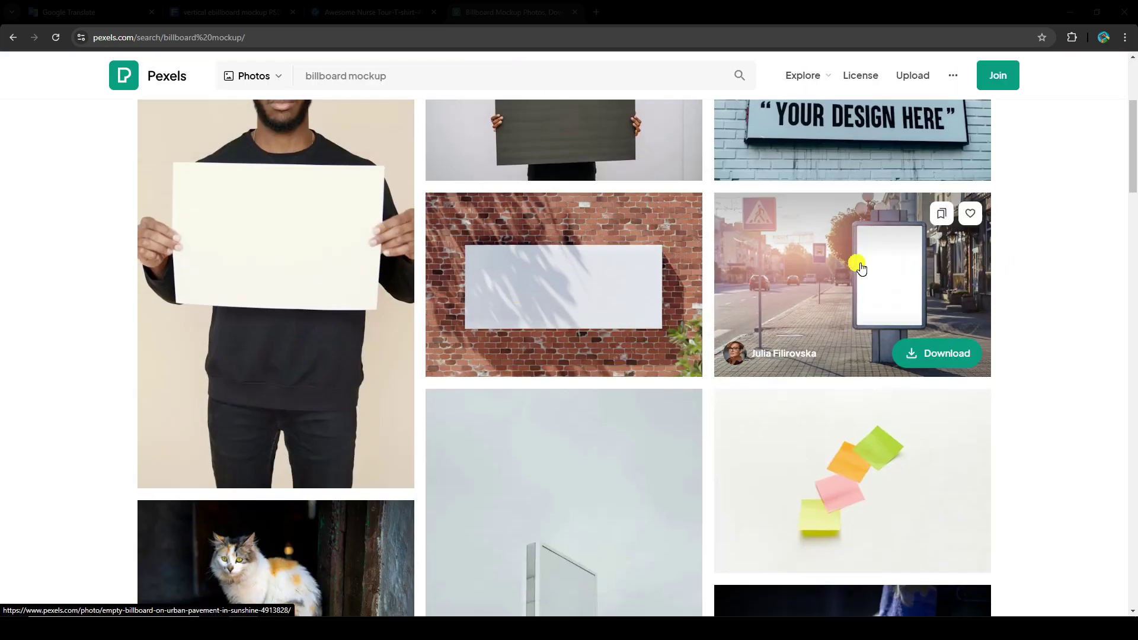
pyautogui.scroll(-1, 862, 266)
pyautogui.scroll(2, 871, 249)
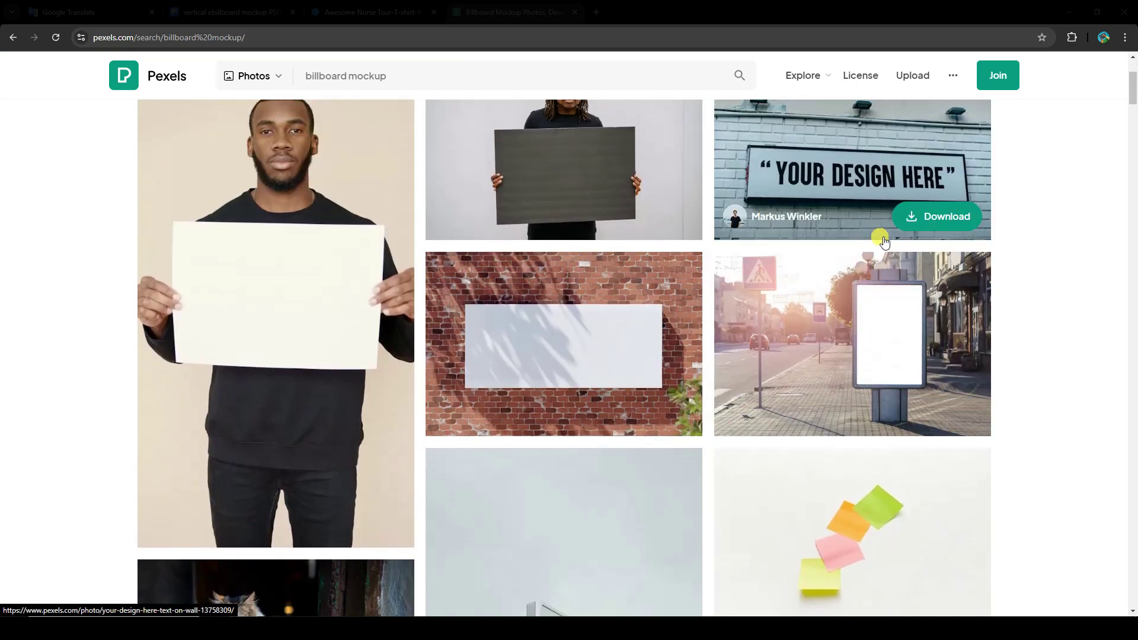
pyautogui.scroll(1, 500, 332)
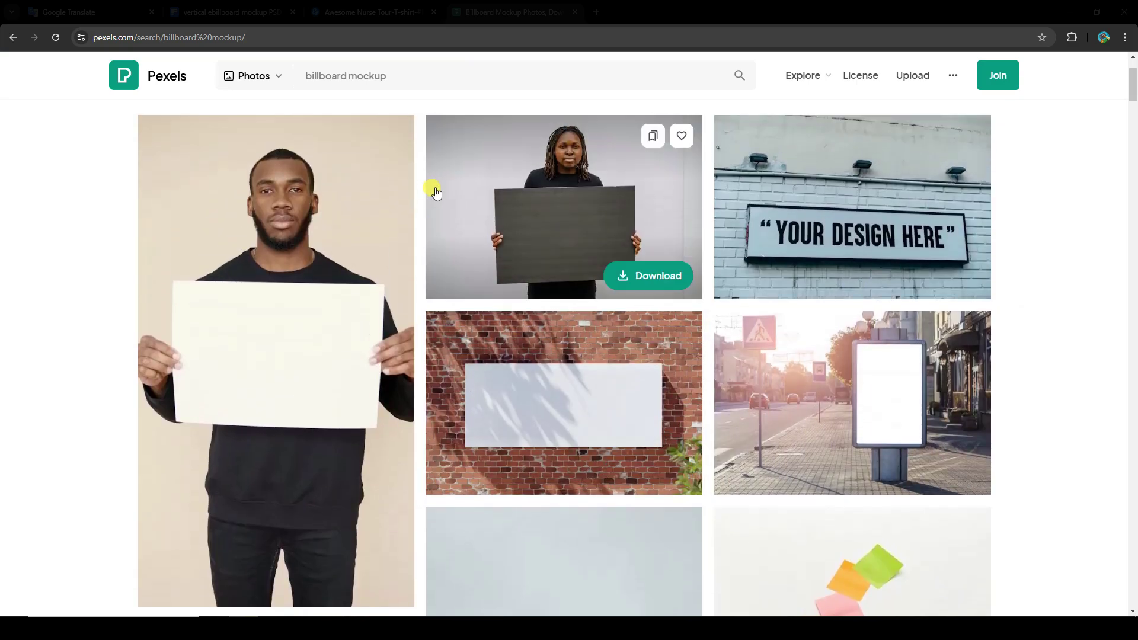
pyautogui.hotkey('ctrl', 't')
# Search Google for 'billboard mockups' and browse the results.
pyautogui.write('bi')
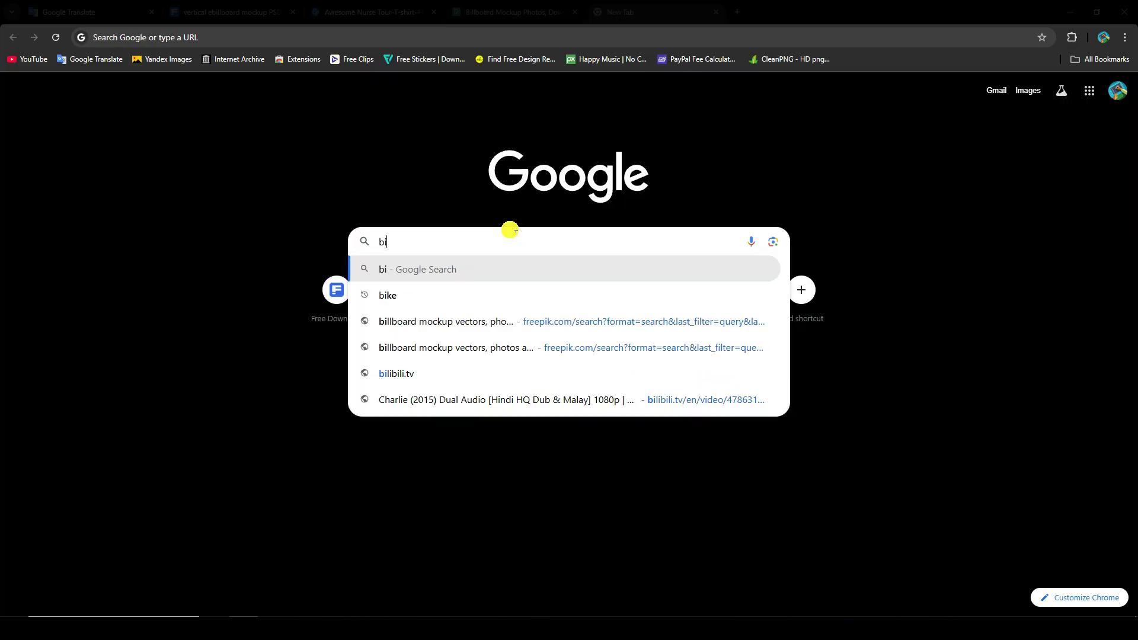
pyautogui.write('llboard')
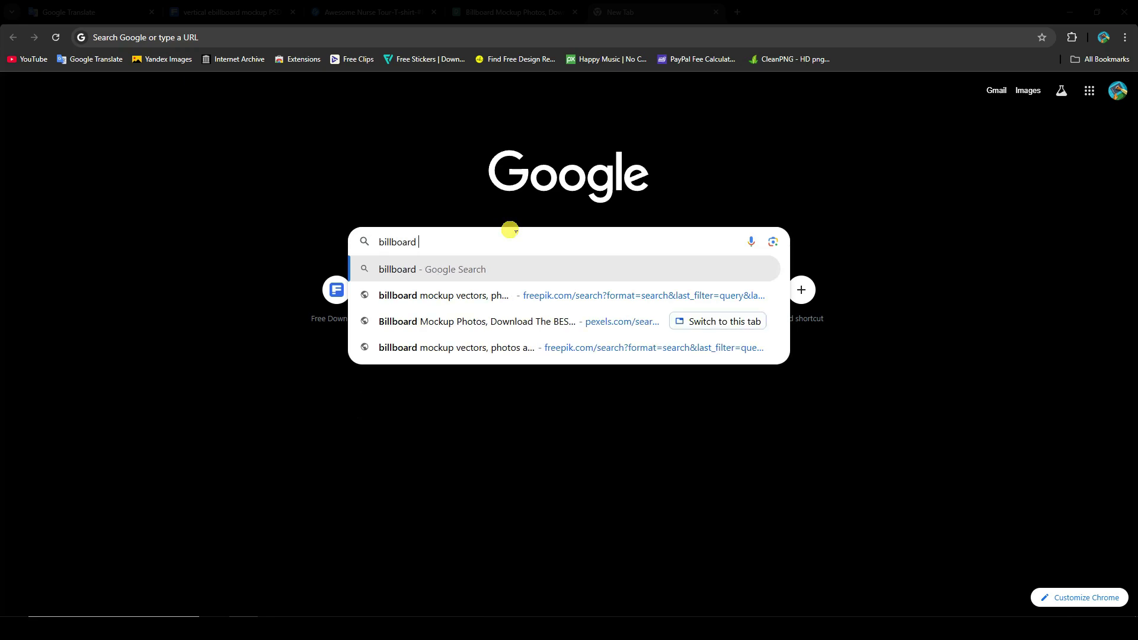
pyautogui.write(' mockup')
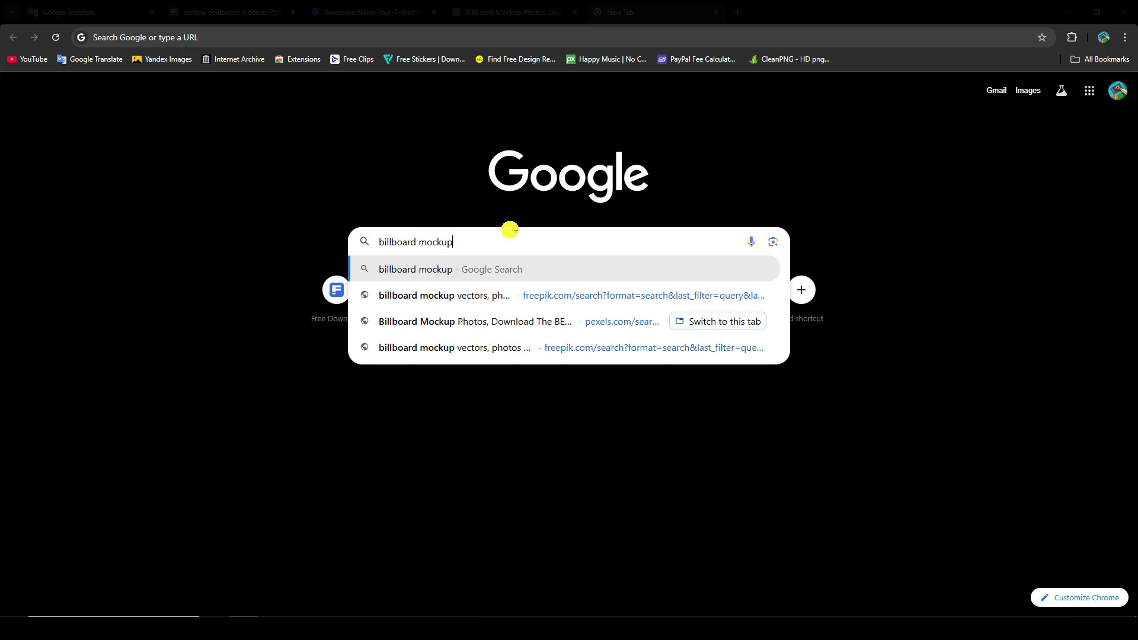
pyautogui.write('s')
pyautogui.press('Return')
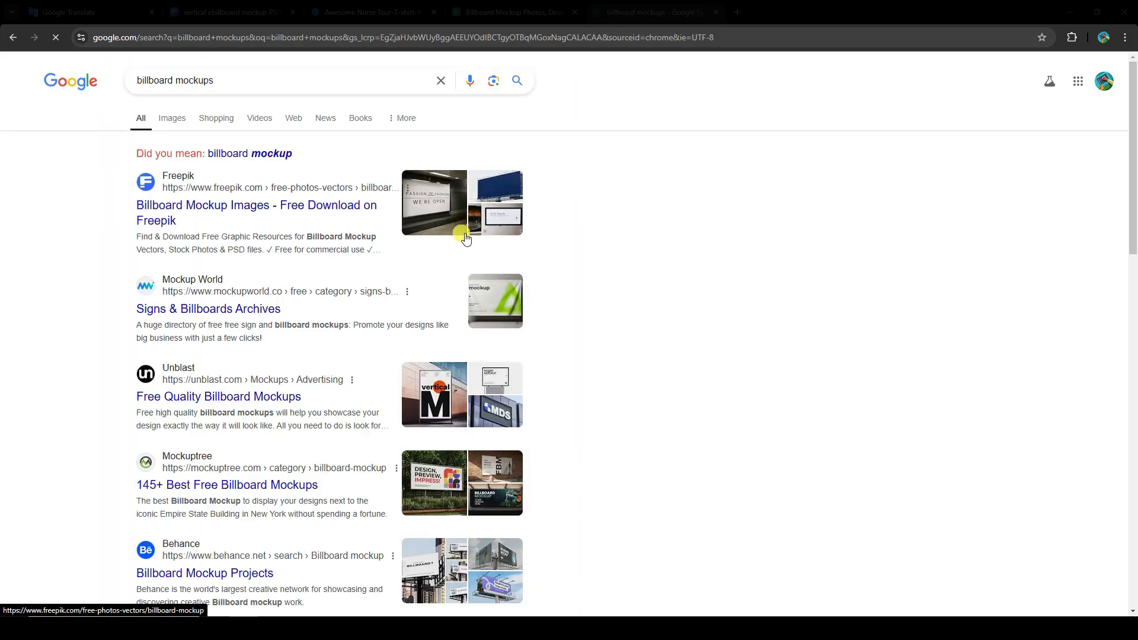
pyautogui.scroll(-2, 246, 270)
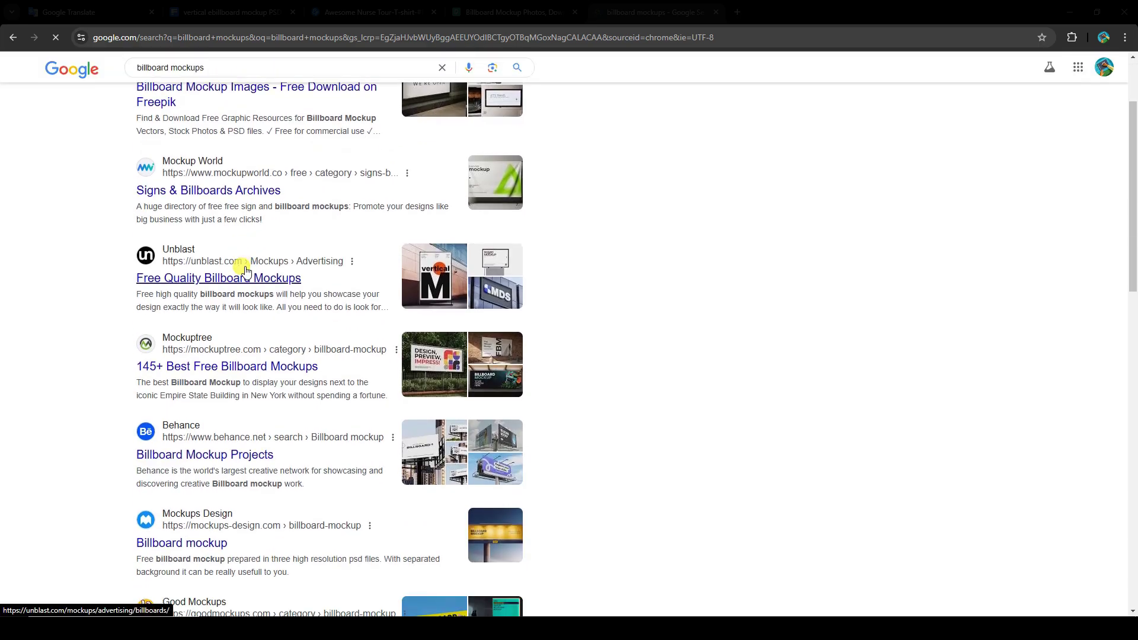
pyautogui.scroll(-3, 247, 270)
pyautogui.scroll(-1, 279, 272)
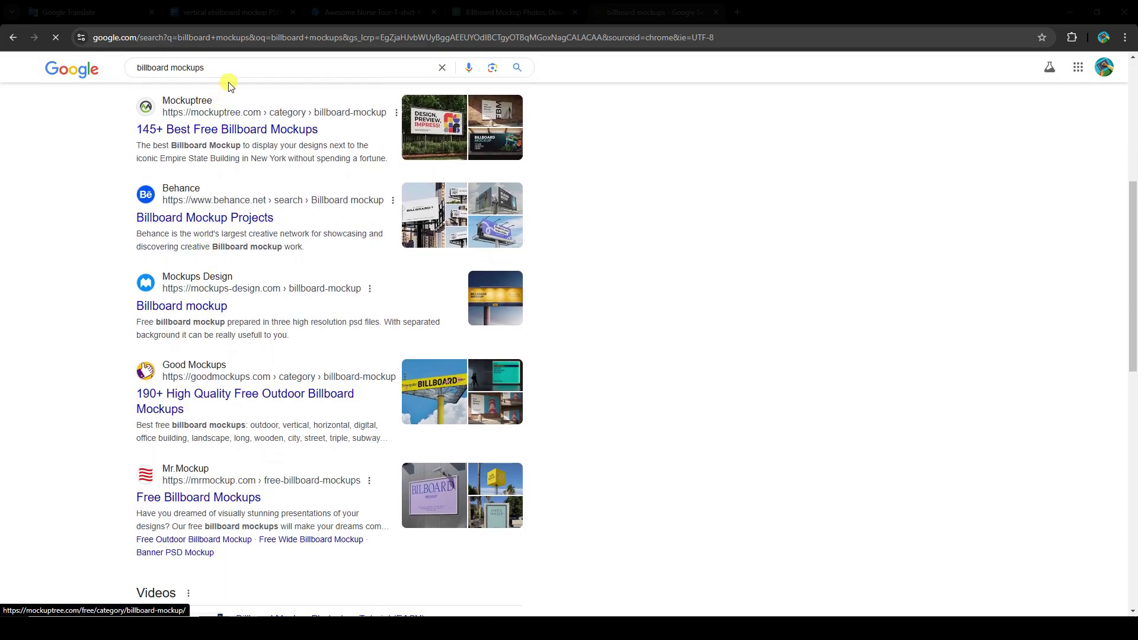
# Refine the search to 'billboard mockups image' and open the Unsplash result in a new tab.
pyautogui.click(236, 69)
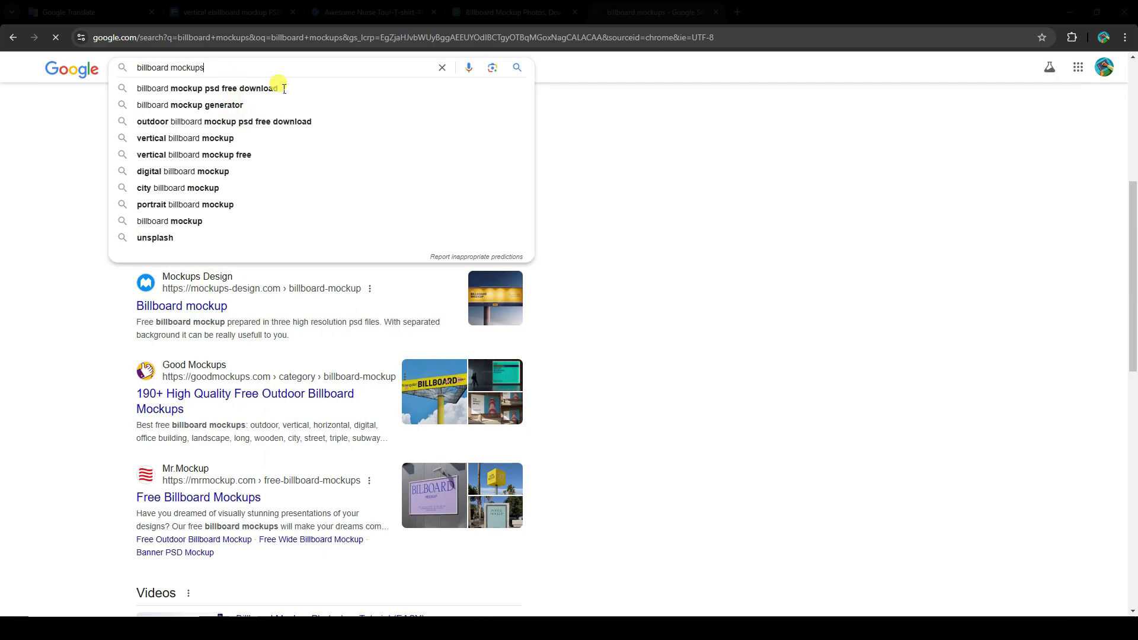
pyautogui.write('image')
pyautogui.press('Return')
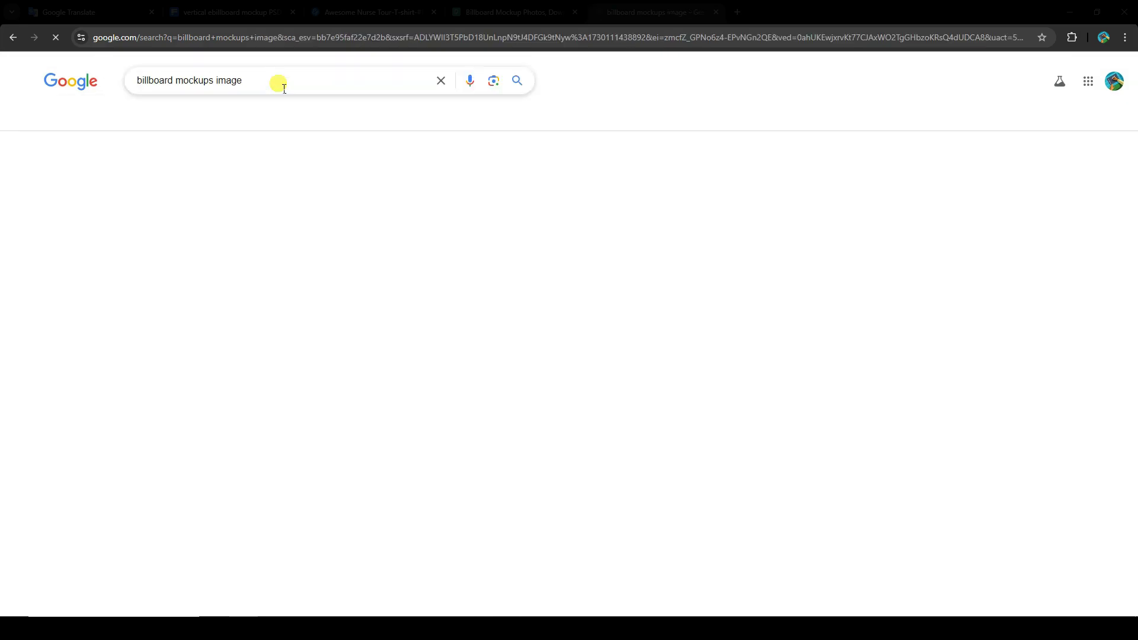
pyautogui.scroll(-1, 218, 272)
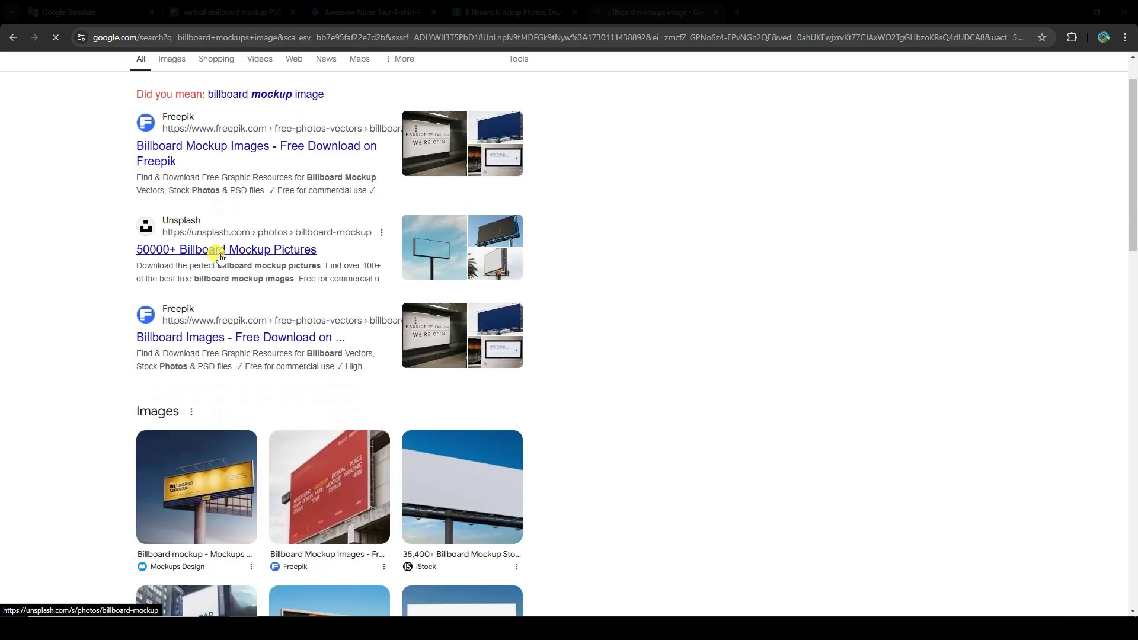
pyautogui.rightClick(214, 251)
pyautogui.click(249, 265)
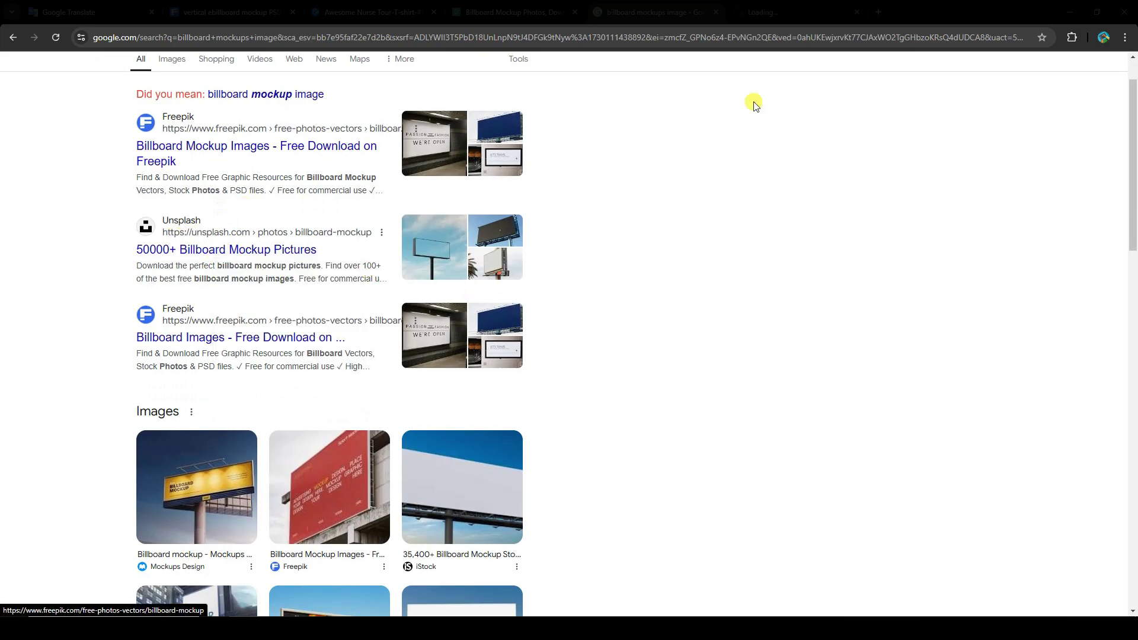
# Switch to the Unsplash tab and scroll through the billboard mockup photo results.
pyautogui.click(770, 12)
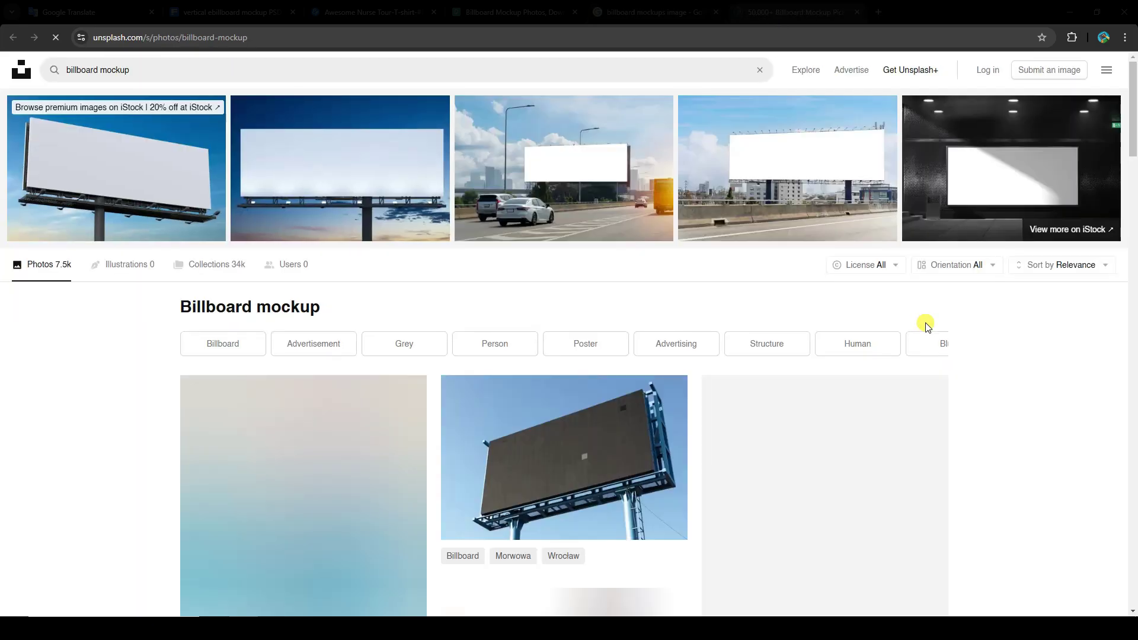
pyautogui.scroll(-2, 927, 326)
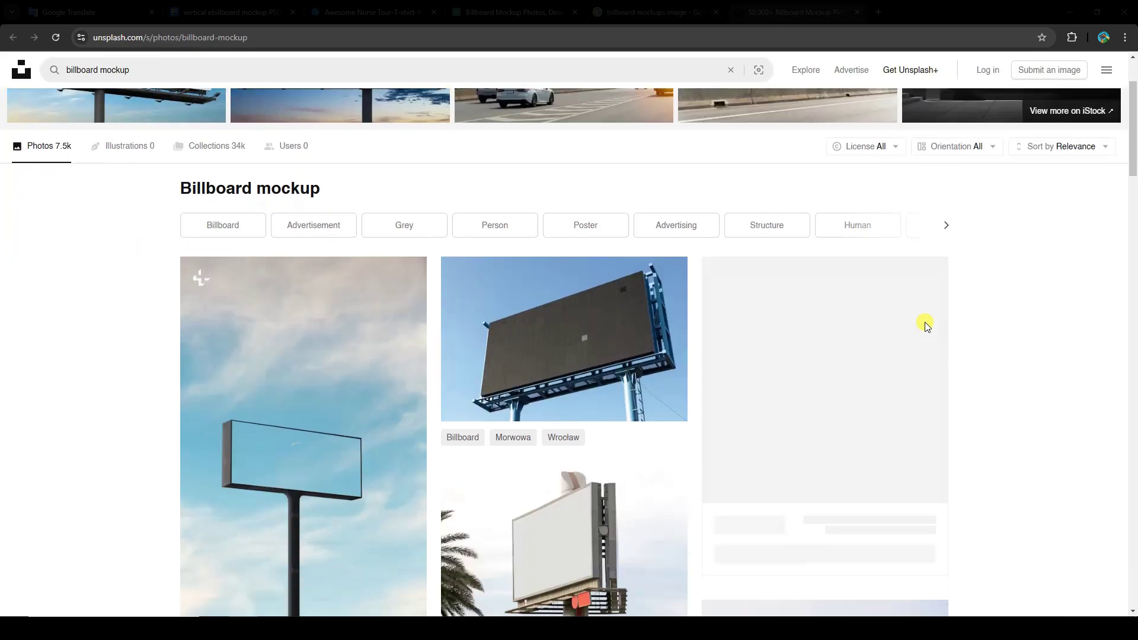
pyautogui.scroll(-2, 927, 326)
pyautogui.scroll(-3, 927, 326)
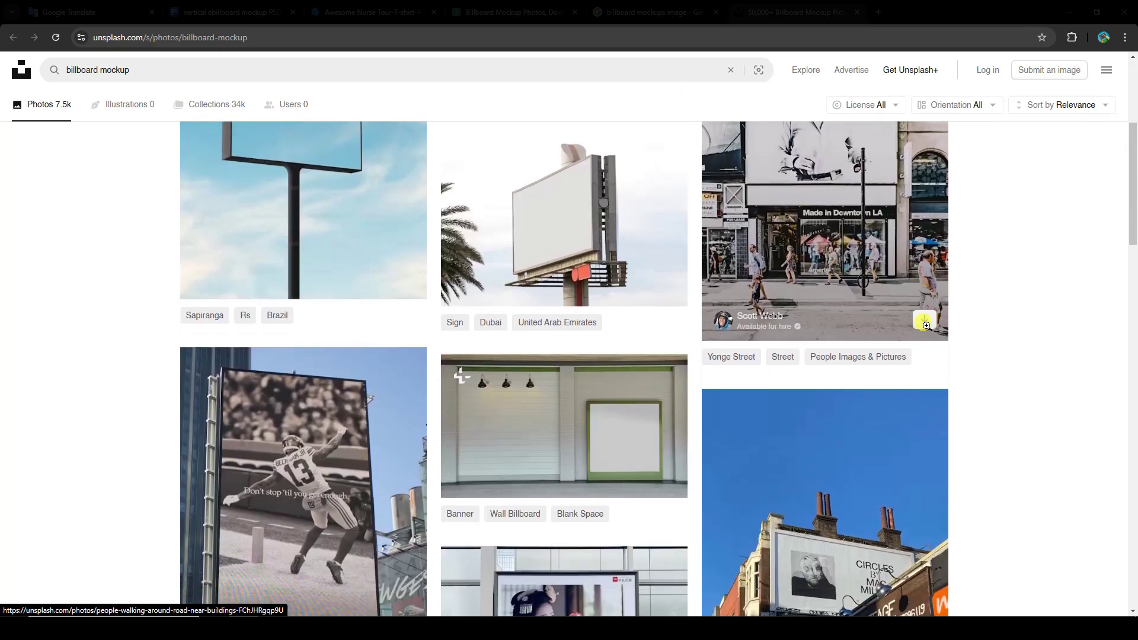
pyautogui.scroll(-2, 927, 326)
pyautogui.scroll(-3, 924, 320)
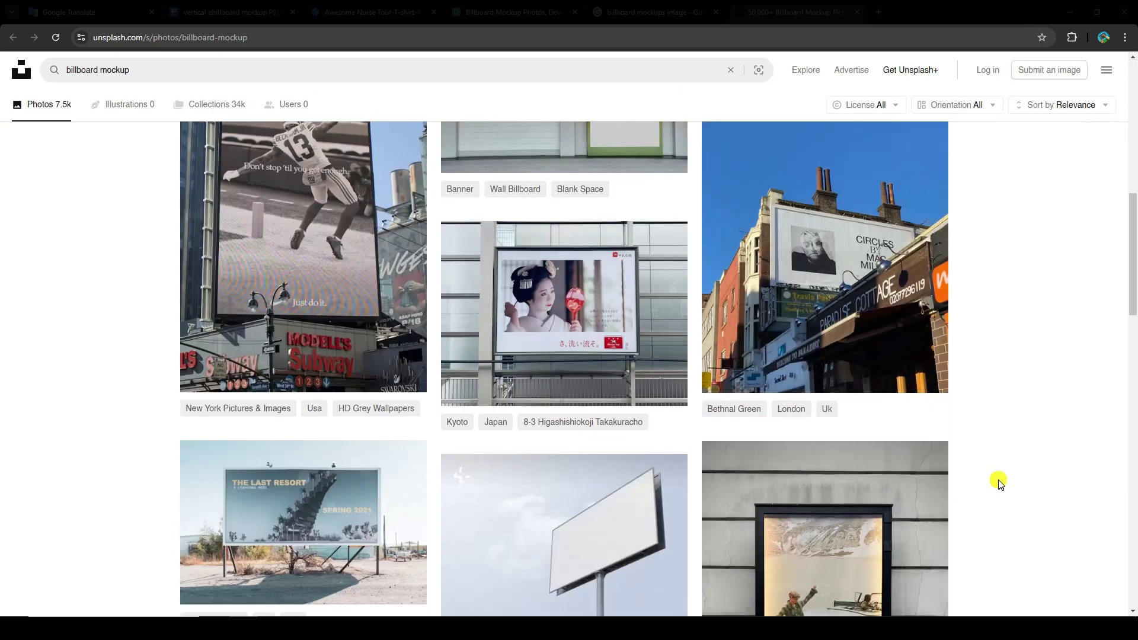
pyautogui.scroll(-4, 998, 482)
pyautogui.scroll(-3, 998, 482)
pyautogui.scroll(-2, 997, 481)
pyautogui.scroll(-10, 972, 462)
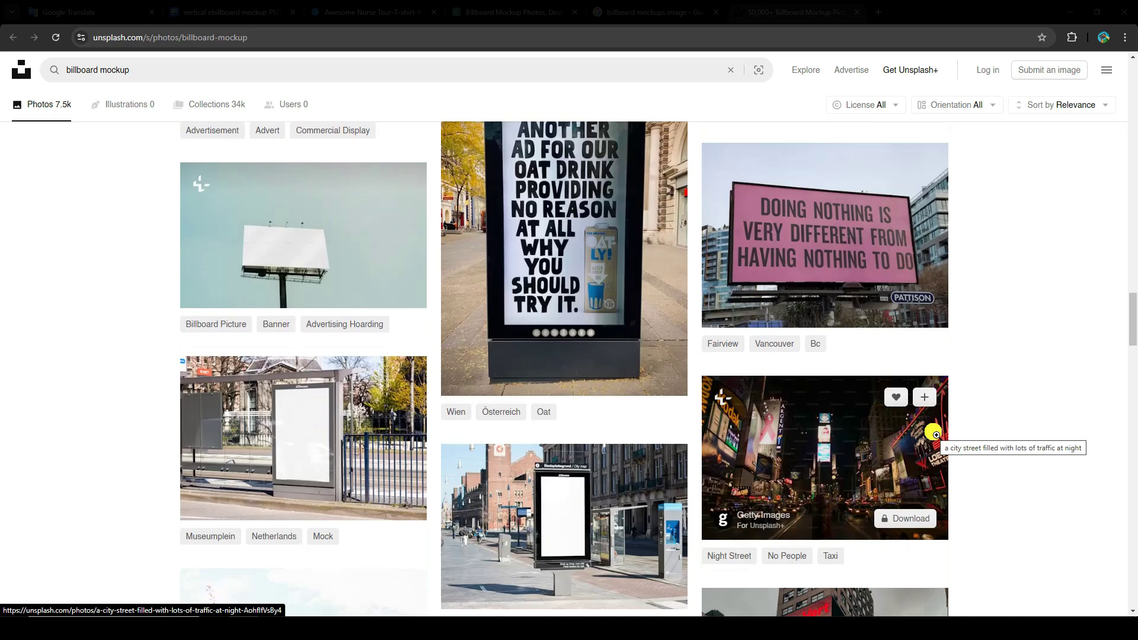
pyautogui.scroll(-4, 948, 444)
pyautogui.scroll(-1, 936, 436)
pyautogui.scroll(-10, 935, 434)
pyautogui.scroll(-1, 932, 439)
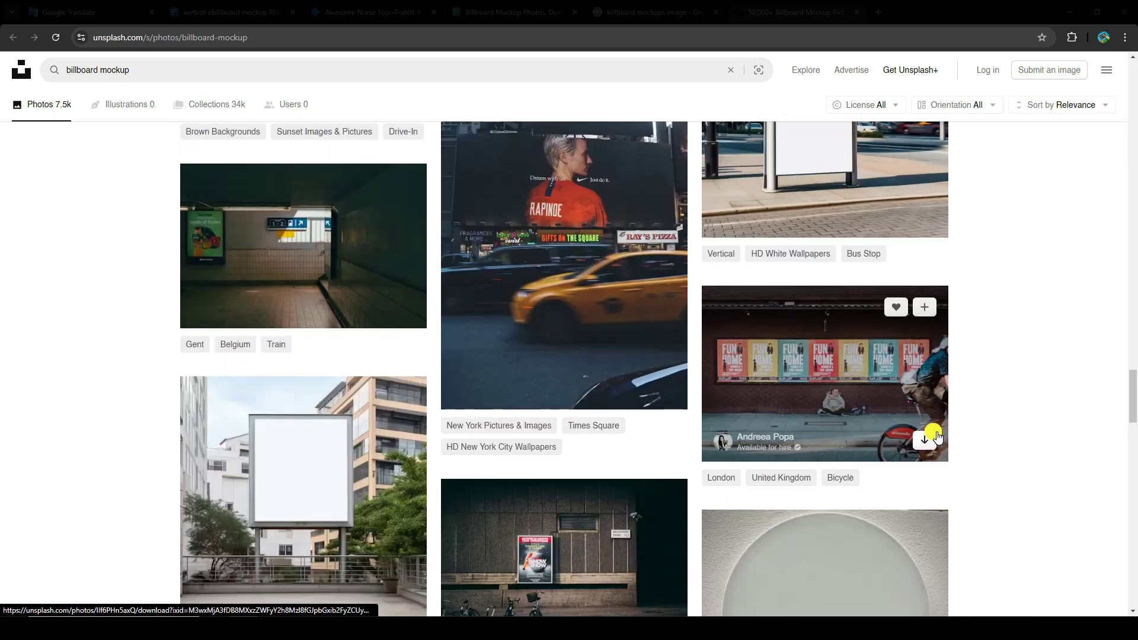
pyautogui.scroll(-3, 932, 432)
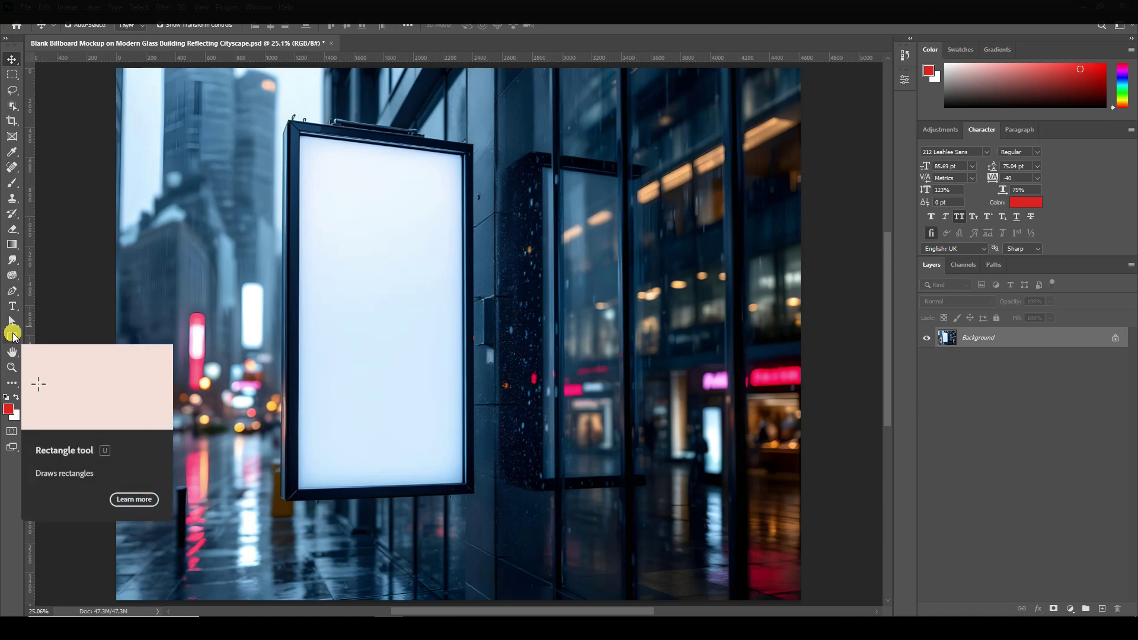
# Create a 1512×2592 px red rectangle with the Rectangle tool.
pyautogui.click(13, 336)
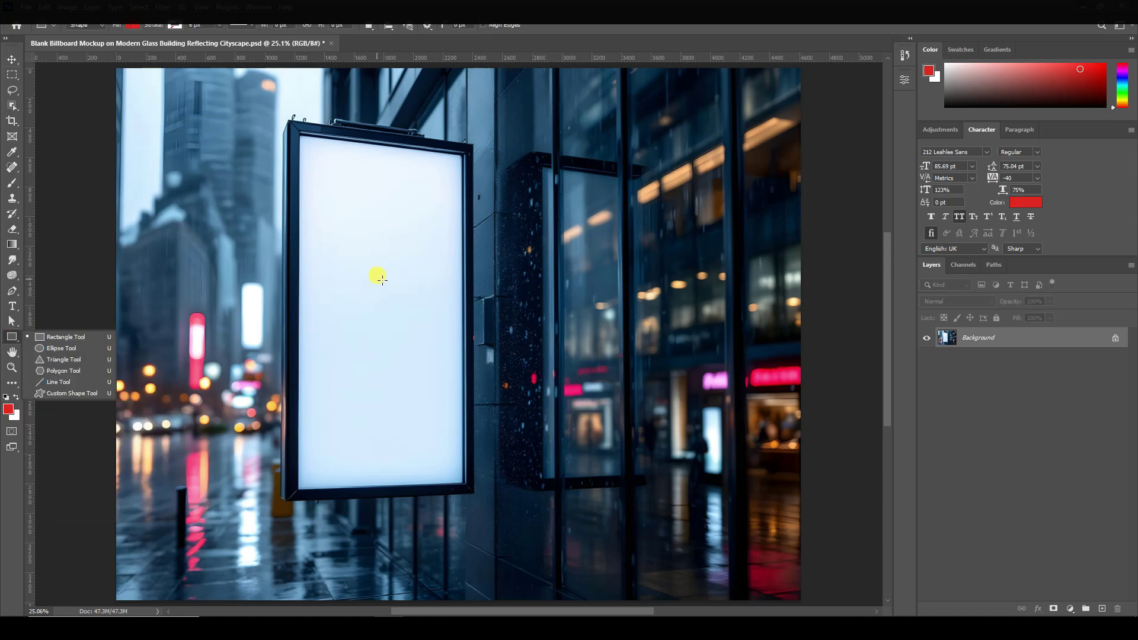
pyautogui.click(347, 196)
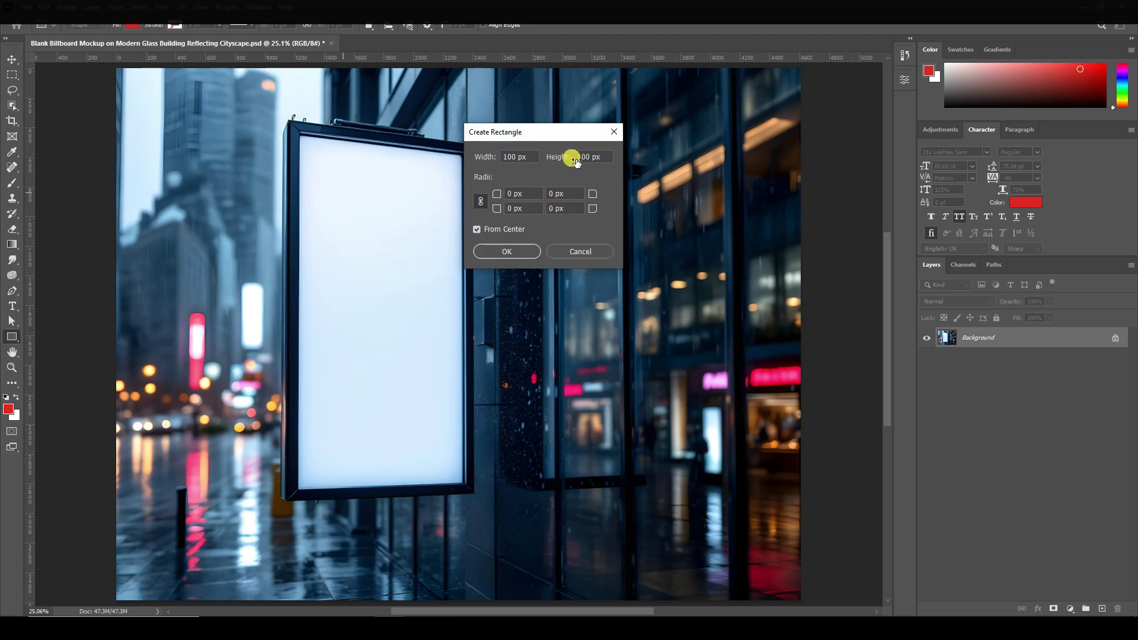
pyautogui.click(515, 157)
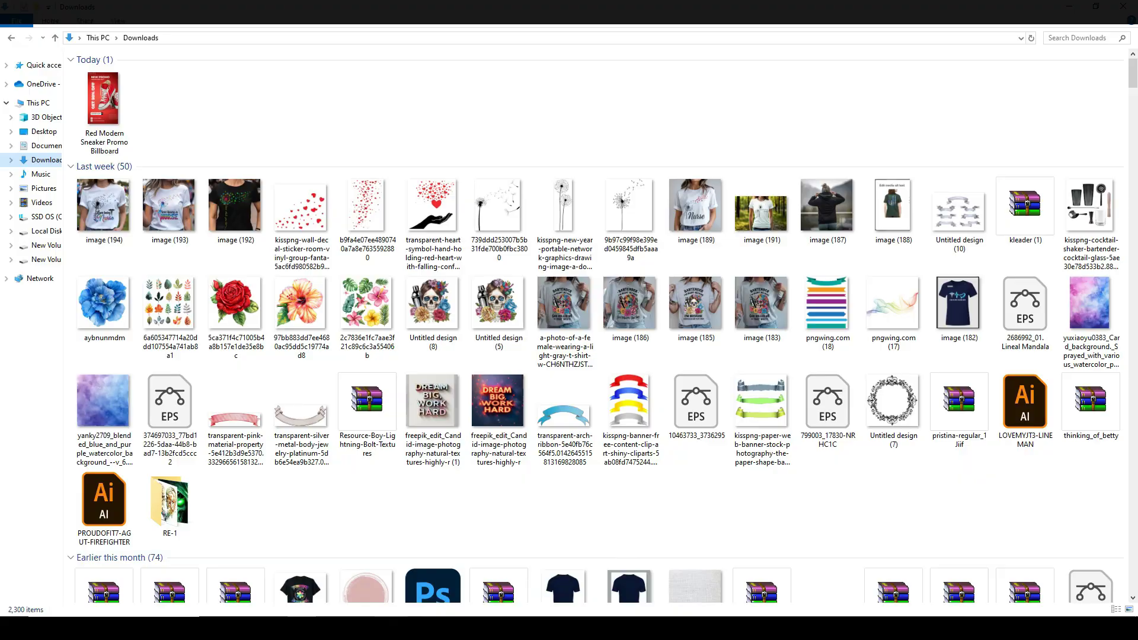
pyautogui.write('1512')
pyautogui.doubleClick(579, 157)
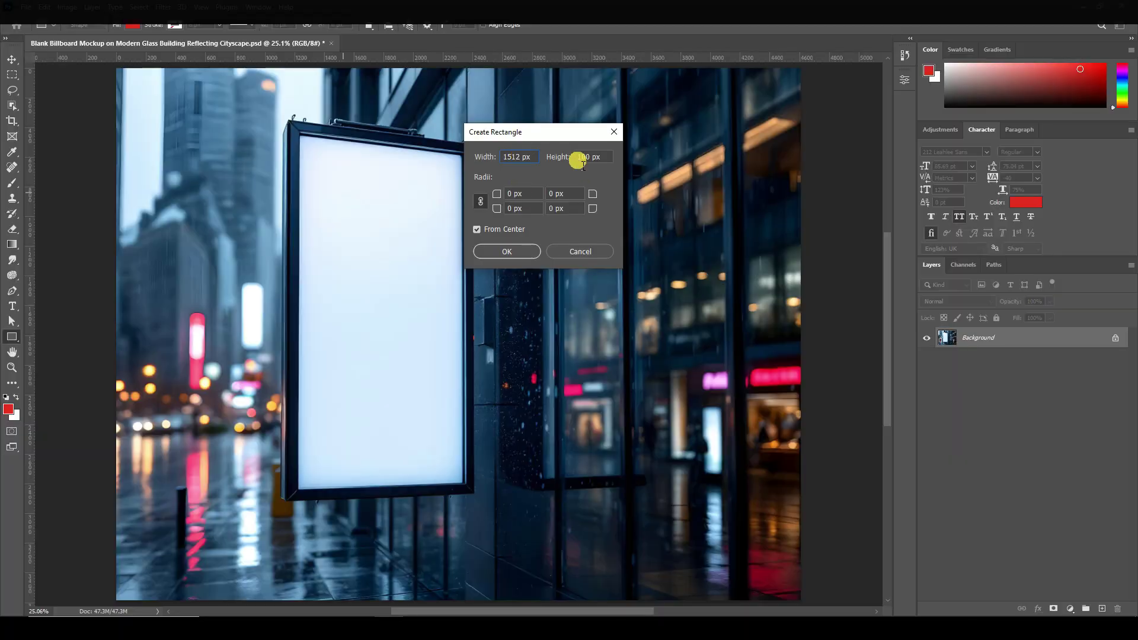
pyautogui.write('25')
pyautogui.write('92')
pyautogui.click(507, 251)
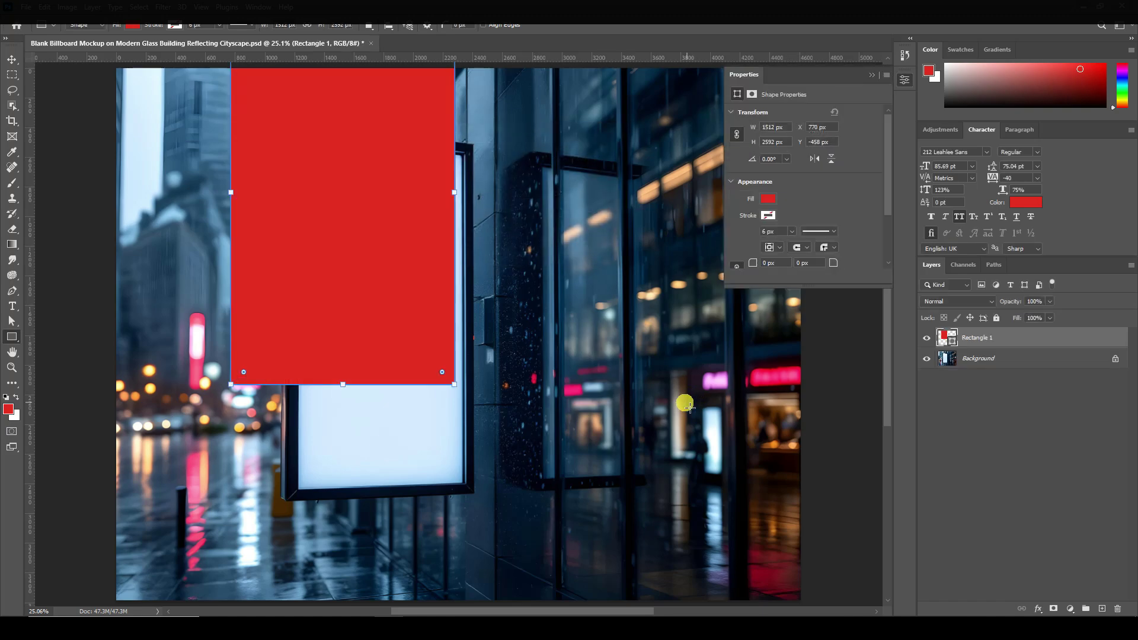
# Move the red rectangle over the billboard.
pyautogui.press('v')
pyautogui.moveTo(332, 287)
pyautogui.mouseDown()
pyautogui.moveTo(567, 261)
pyautogui.moveTo(360, 260)
pyautogui.mouseUp()
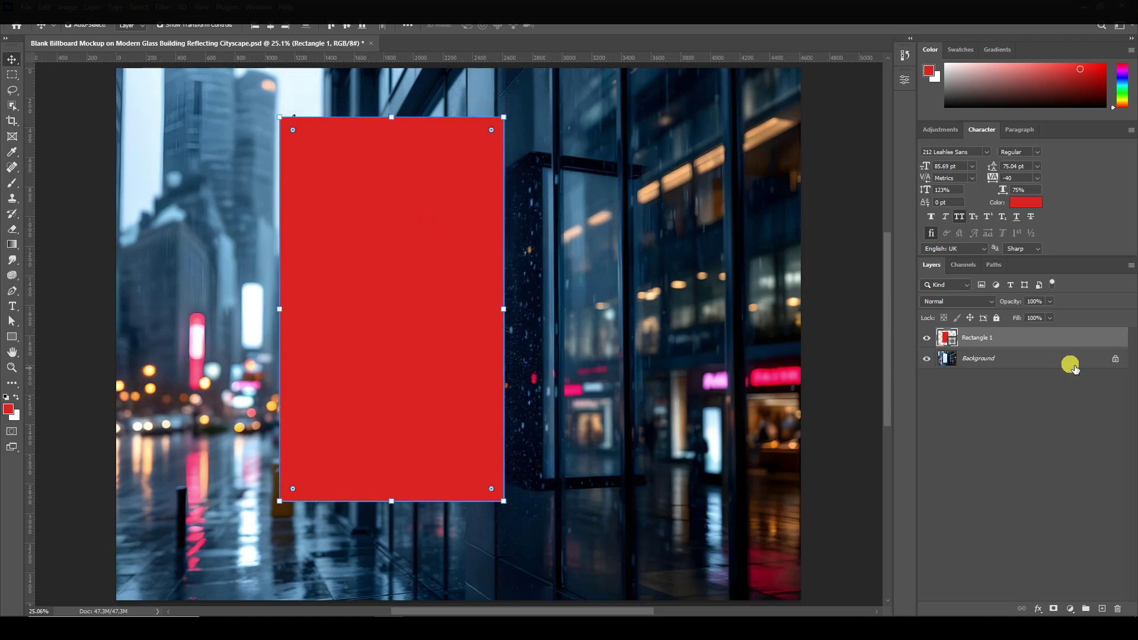
pyautogui.click(1030, 337)
# Convert Rectangle 1 to a smart object and lower its opacity to about 49%.
pyautogui.rightClick(1029, 337)
pyautogui.click(897, 283)
pyautogui.click(1050, 317)
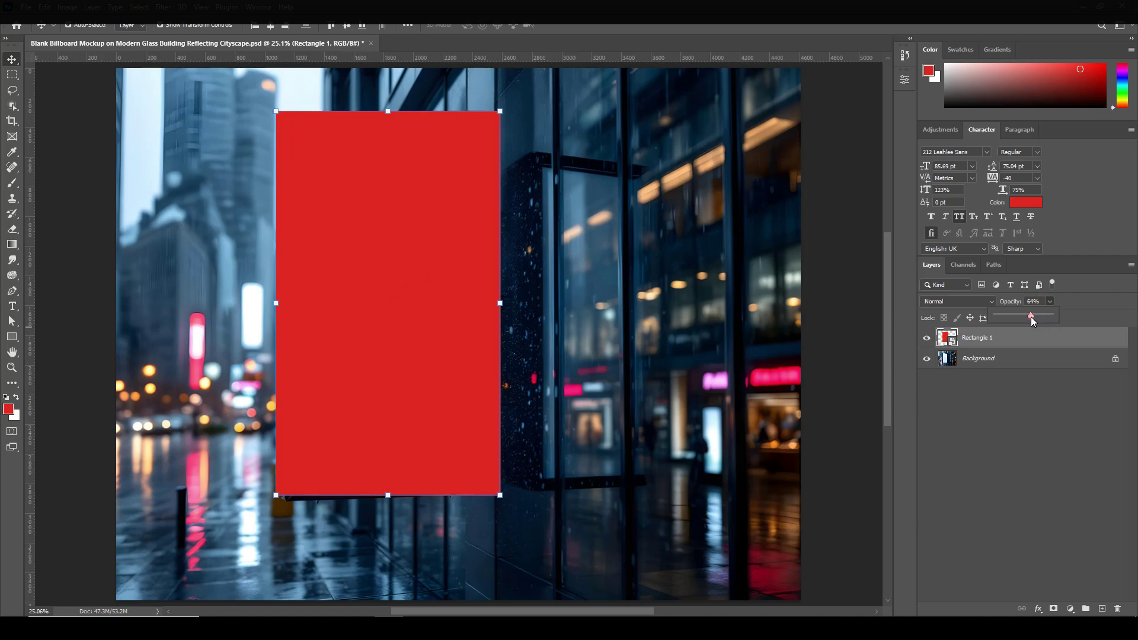
pyautogui.moveTo(1031, 320); pyautogui.dragTo(1025, 321)
pyautogui.hotkey('ctrl', 't')
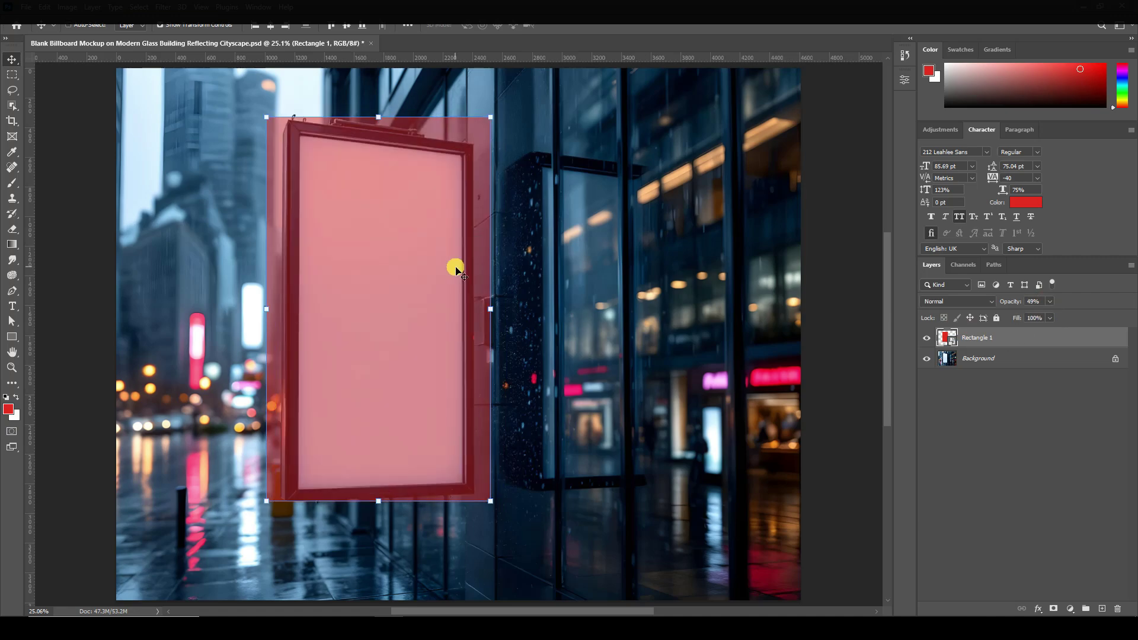
# Distort the rectangle, pulling its top-right corner onto the billboard screen's corner.
pyautogui.rightClick(430, 251)
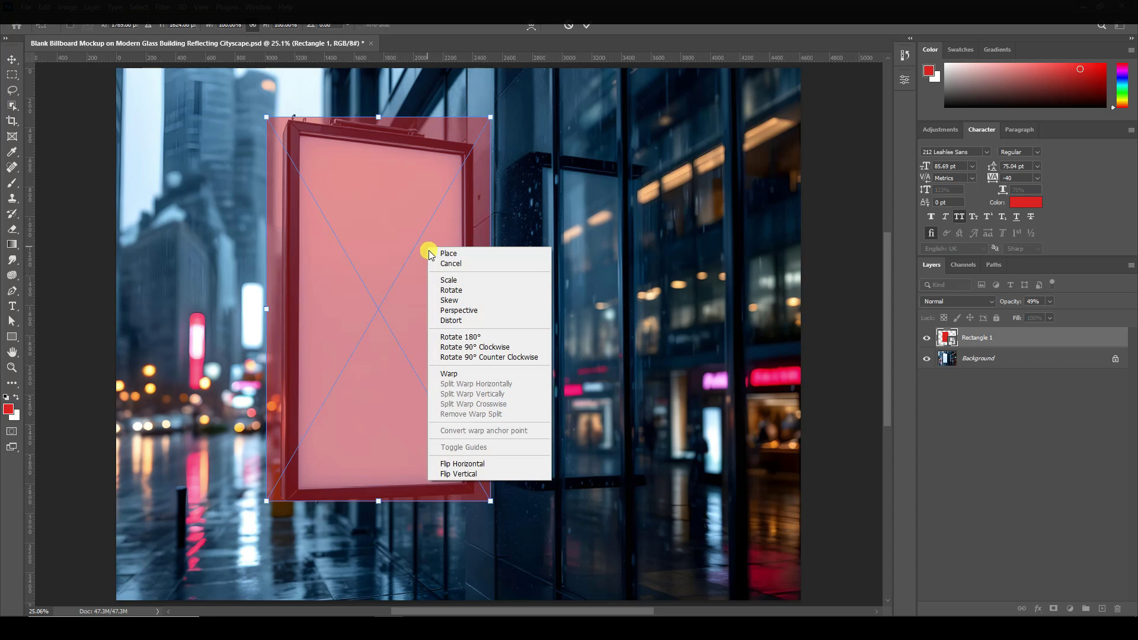
pyautogui.click(445, 321)
pyautogui.scroll(2, 454, 145)
pyautogui.scroll(2, 471, 151)
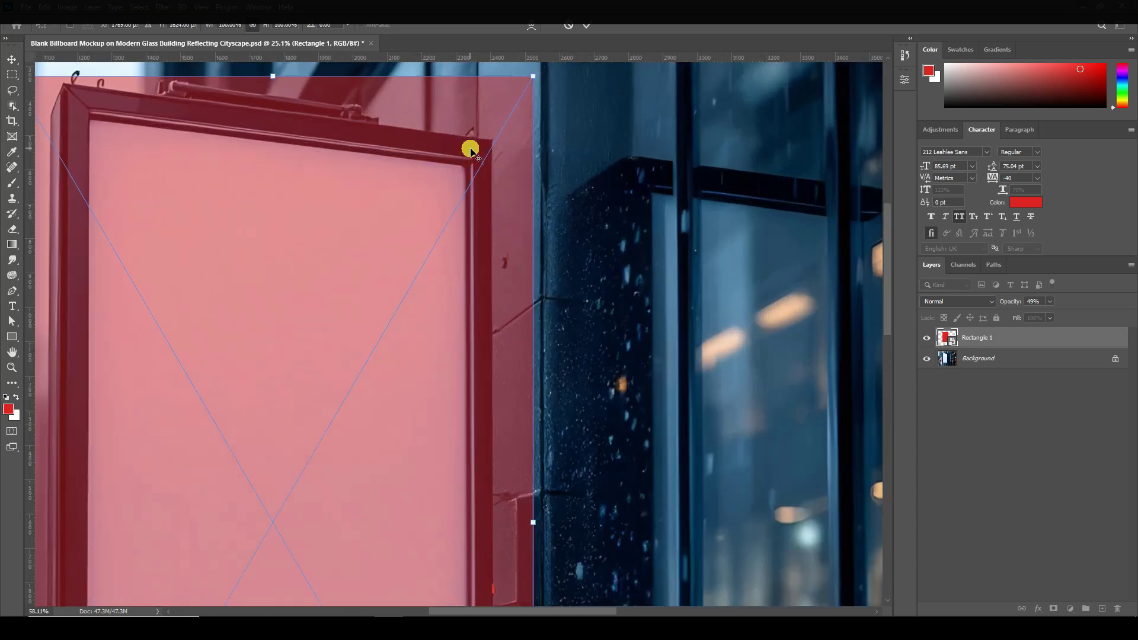
pyautogui.scroll(1, 468, 156)
pyautogui.scroll(1, 600, 137)
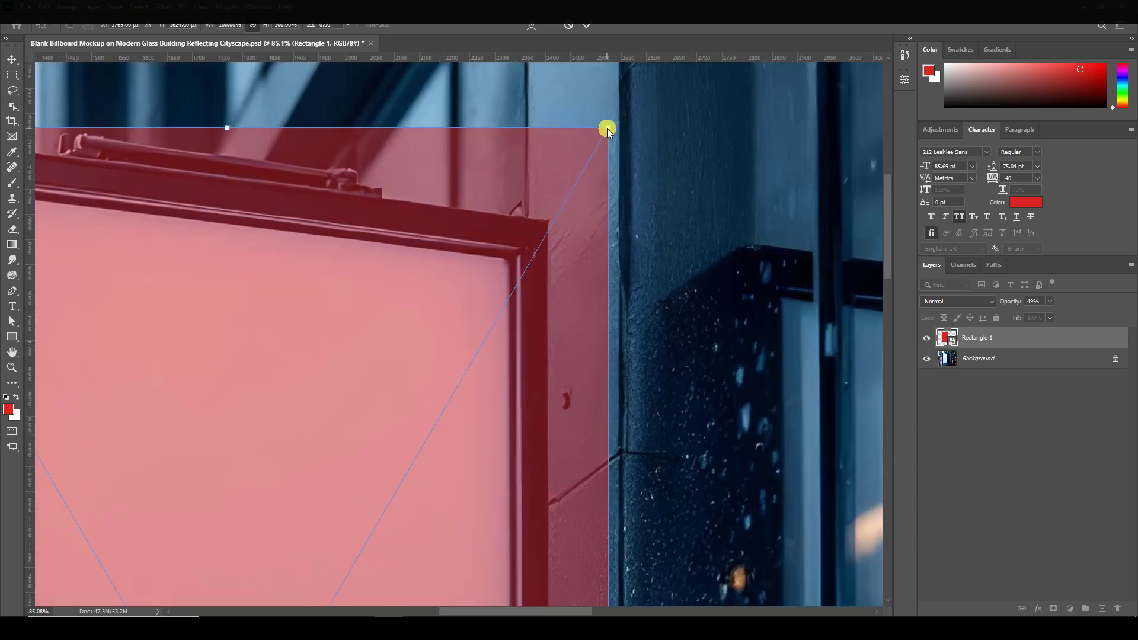
pyautogui.moveTo(608, 128); pyautogui.dragTo(528, 250)
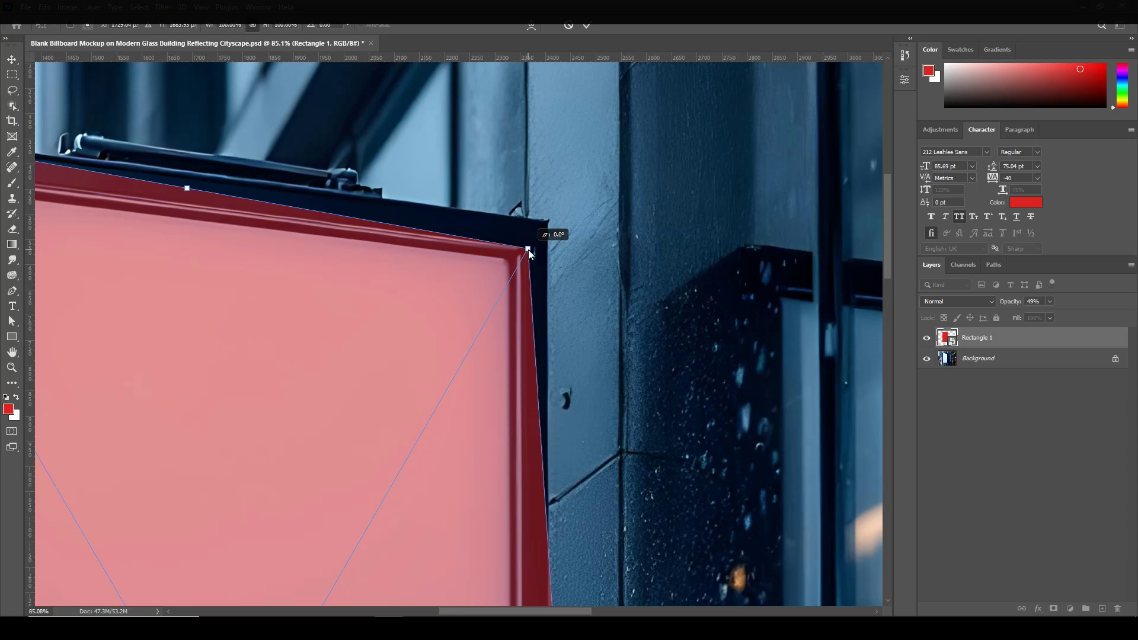
pyautogui.click(744, 235)
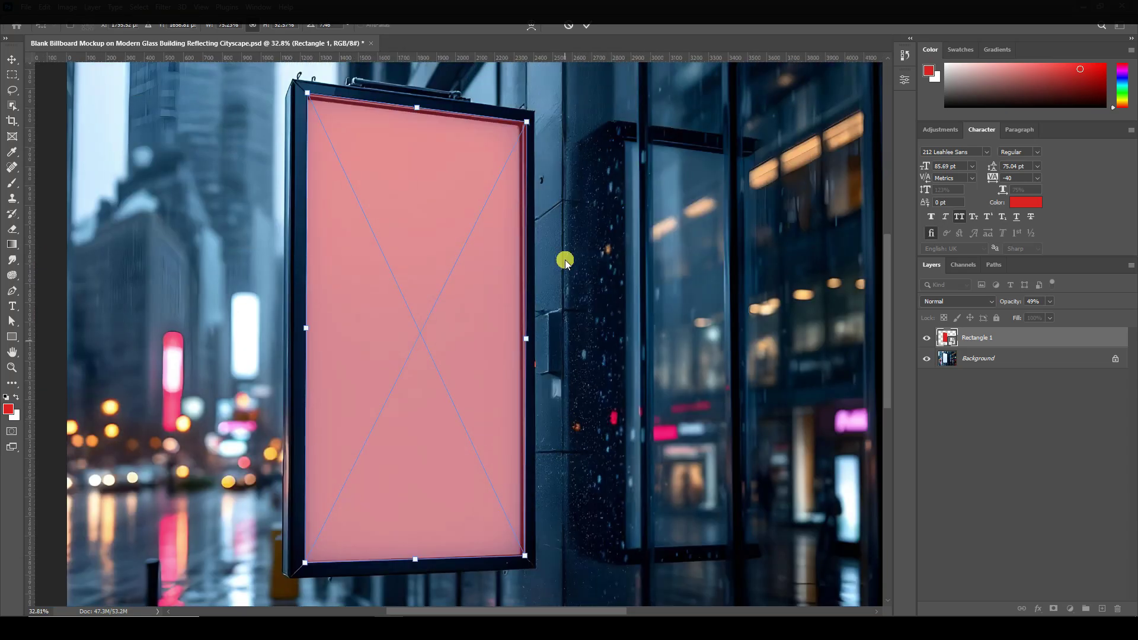
pyautogui.click(565, 261)
# Zoom in, align the top-left corner with the billboard screen, and apply the distortion.
pyautogui.click(632, 165)
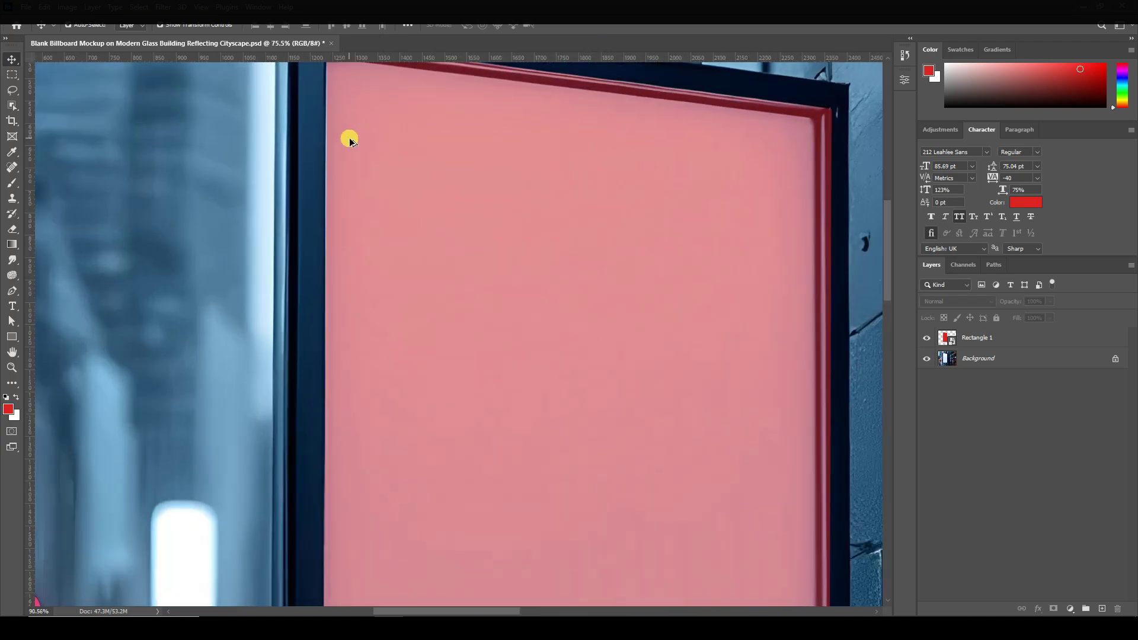
pyautogui.scroll(2, 386, 233)
pyautogui.scroll(2, 386, 233)
pyautogui.click(314, 93)
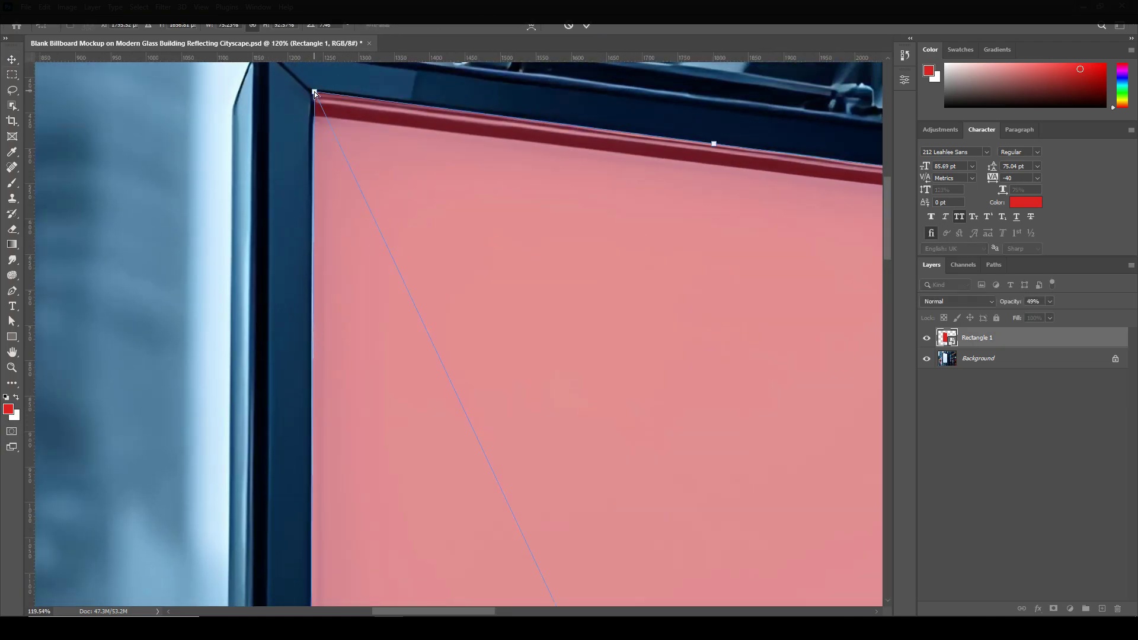
pyautogui.moveTo(313, 94); pyautogui.dragTo(314, 94)
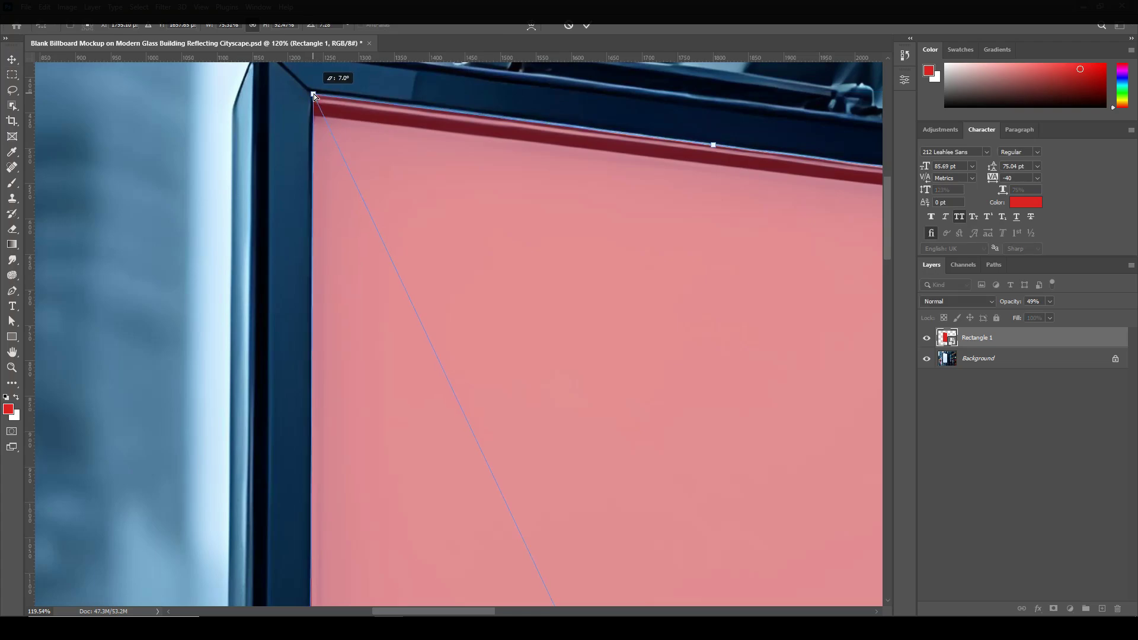
pyautogui.press('Return')
pyautogui.hotkey('ctrl', '0')
# Restore Rectangle 1 to 100% opacity and open its smart object contents for editing.
pyautogui.click(1049, 301)
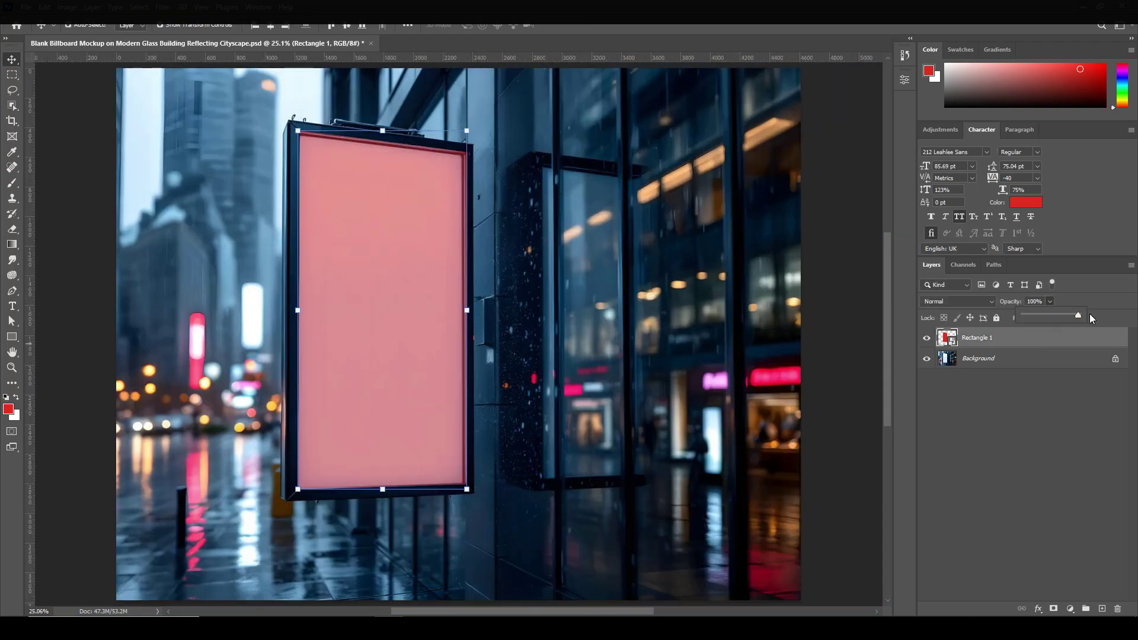
pyautogui.moveTo(1060, 315); pyautogui.dragTo(1089, 314)
pyautogui.click(1009, 343)
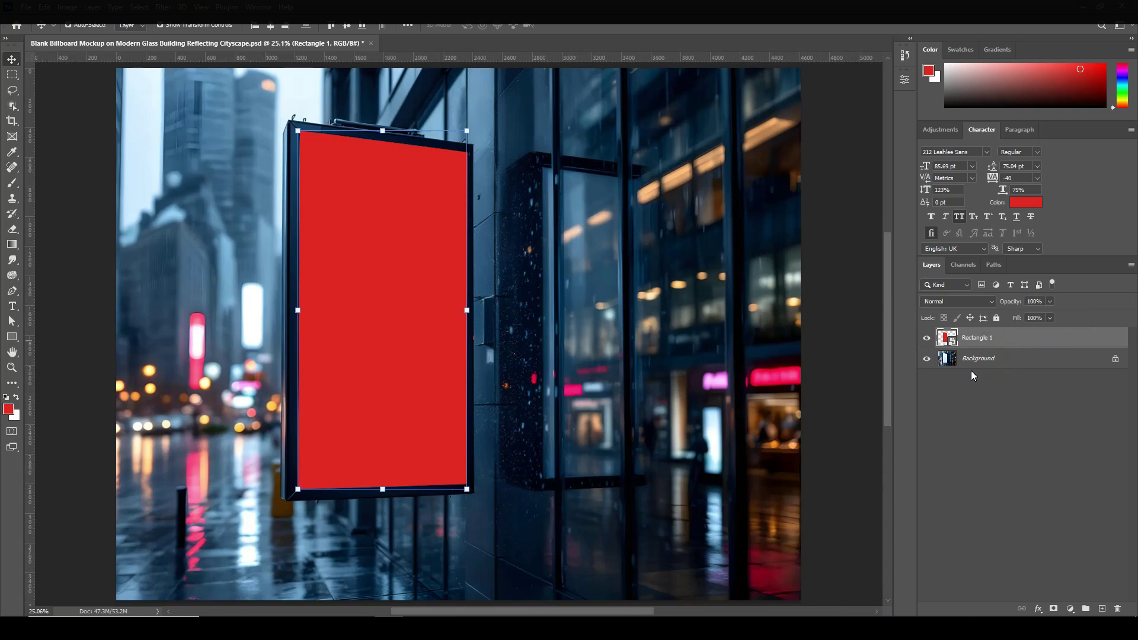
pyautogui.doubleClick(956, 346)
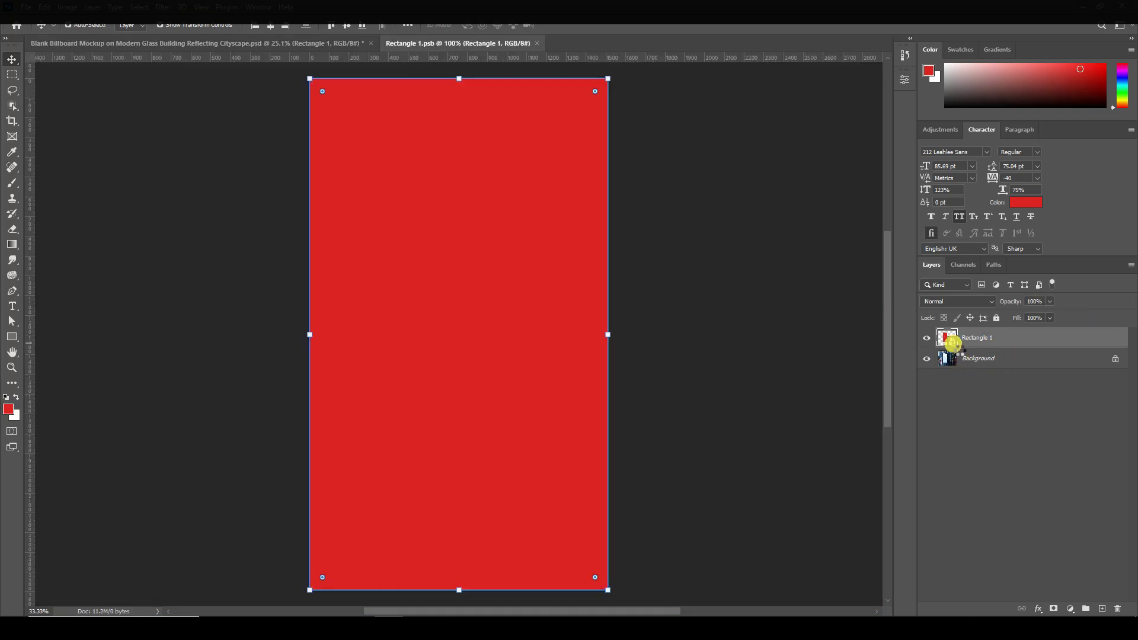
pyautogui.click(653, 199)
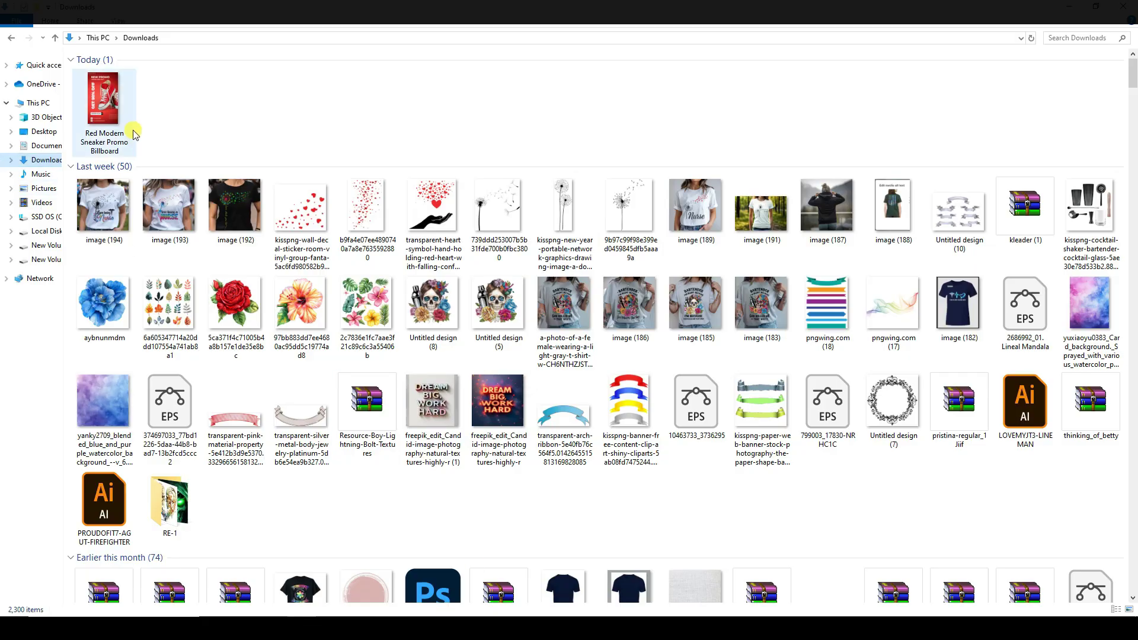
# Place the sneaker promo poster into Rectangle 1.psb, scale it to fill, save, and close it.
pyautogui.moveTo(103, 119); pyautogui.dragTo(501, 500)
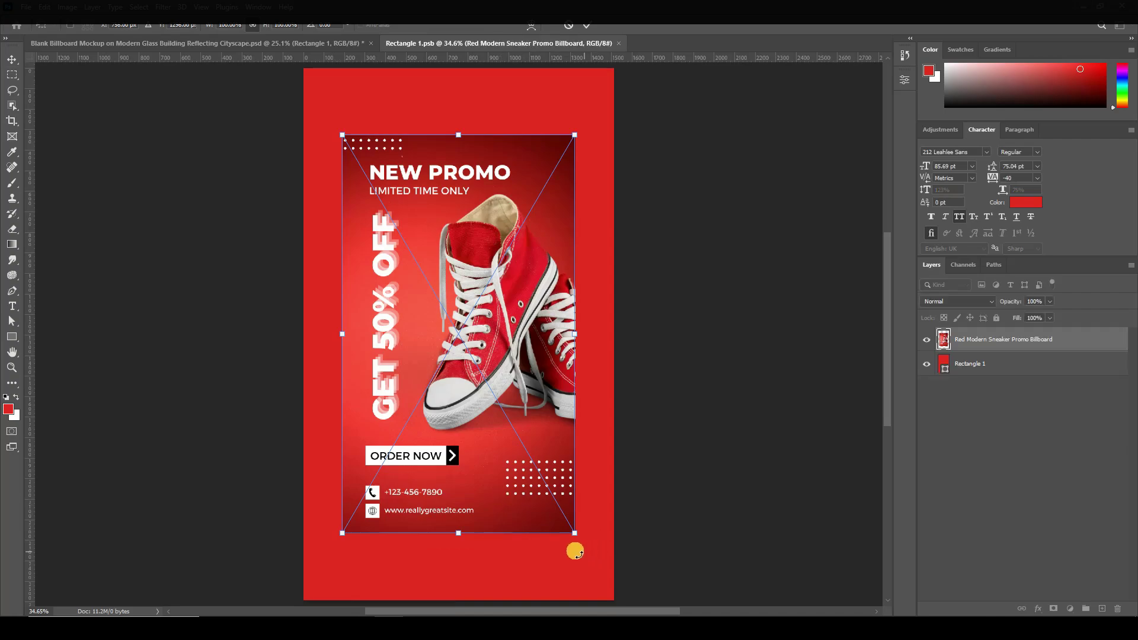
pyautogui.moveTo(583, 541); pyautogui.dragTo(617, 603)
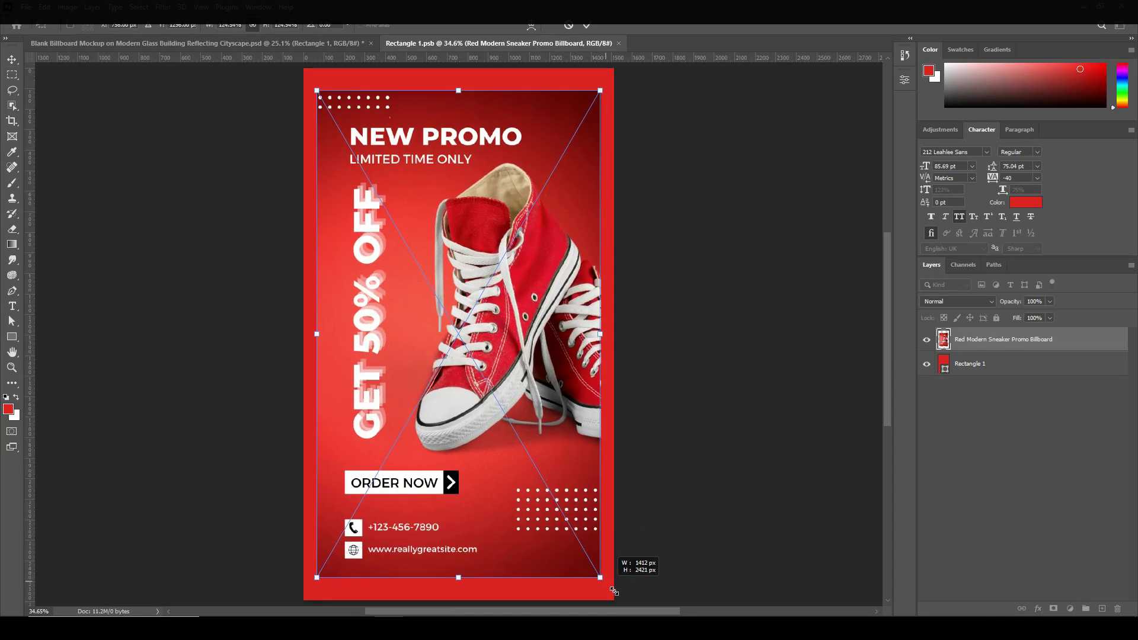
pyautogui.click(786, 319)
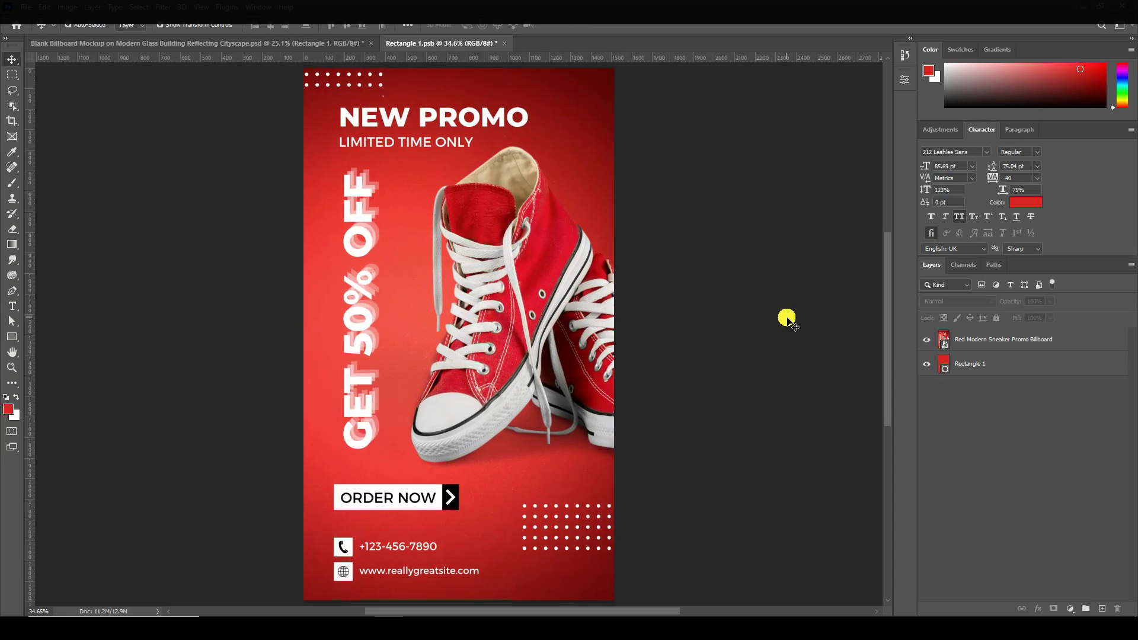
pyautogui.hotkey('ctrl', 's')
pyautogui.click(499, 44)
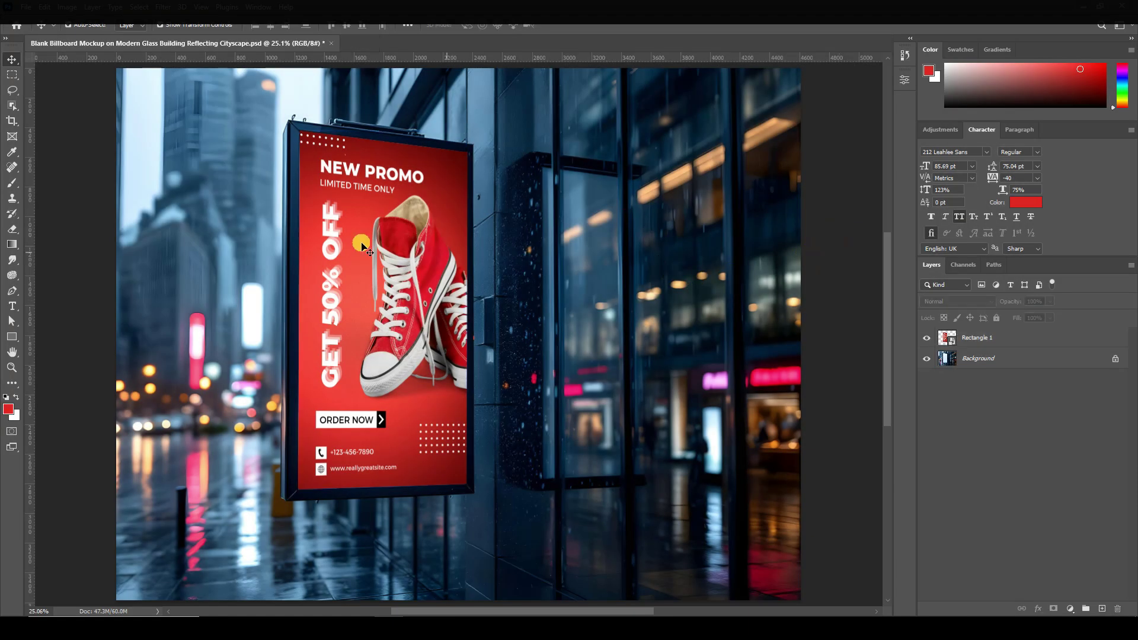
# Zoom around the billboard and select the sneaker poster layer.
pyautogui.scroll(5, 362, 247)
pyautogui.scroll(2, 406, 216)
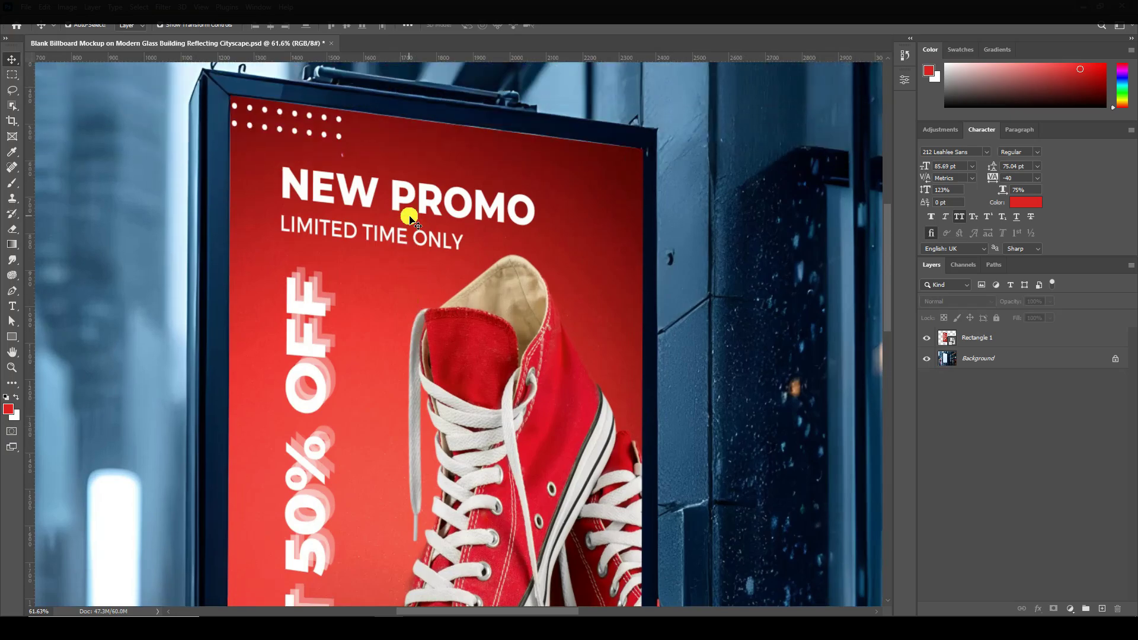
pyautogui.scroll(-3, 411, 221)
pyautogui.scroll(-2, 411, 221)
pyautogui.scroll(-1, 410, 221)
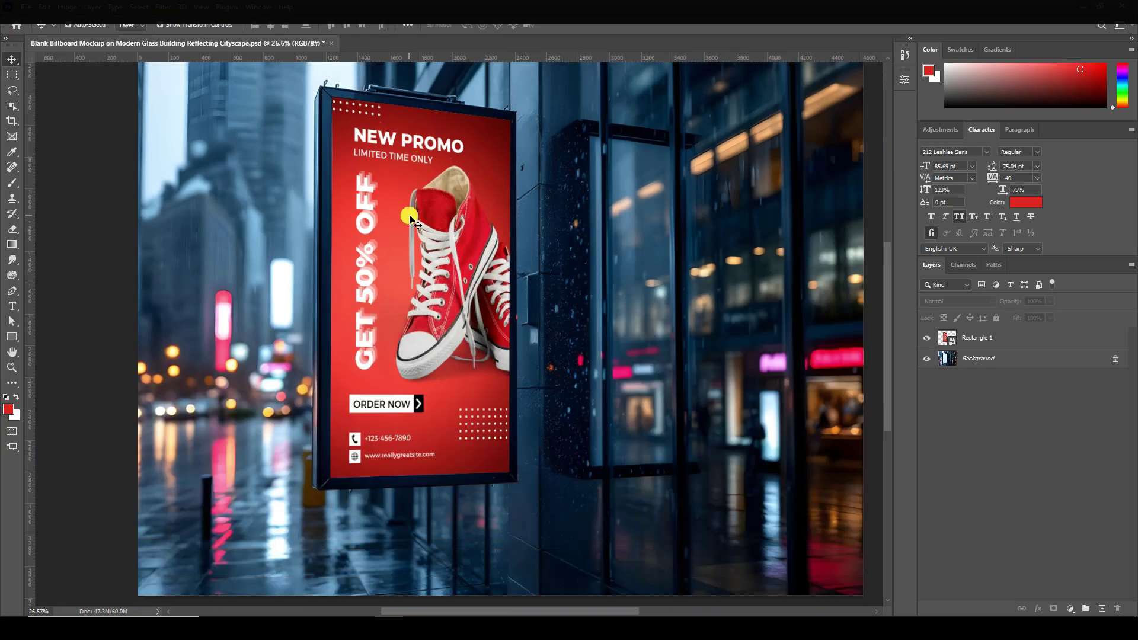
pyautogui.scroll(-1, 410, 222)
pyautogui.scroll(3, 394, 355)
pyautogui.scroll(3, 396, 349)
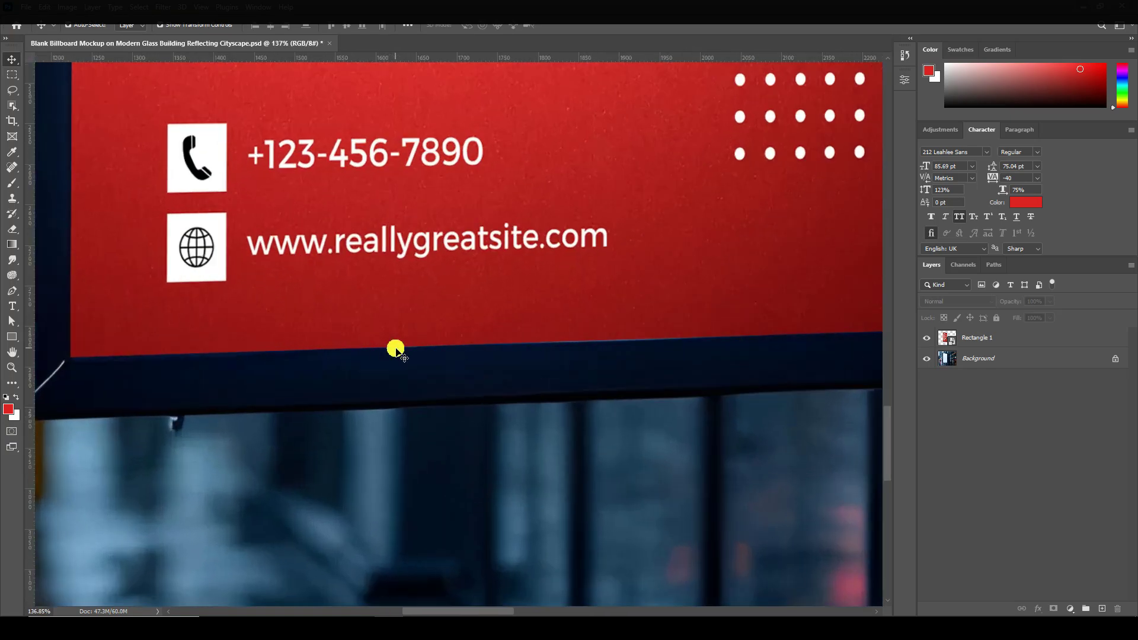
pyautogui.scroll(-3, 395, 350)
pyautogui.scroll(-3, 396, 348)
pyautogui.scroll(3, 396, 348)
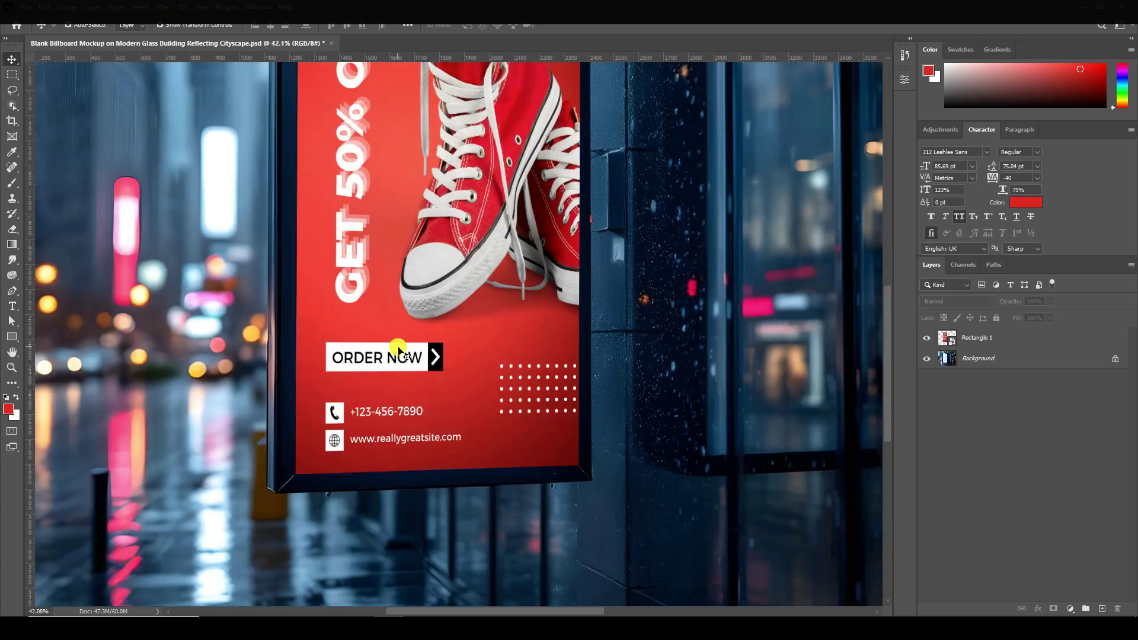
pyautogui.scroll(3, 397, 349)
pyautogui.scroll(4, 436, 204)
pyautogui.click(437, 204)
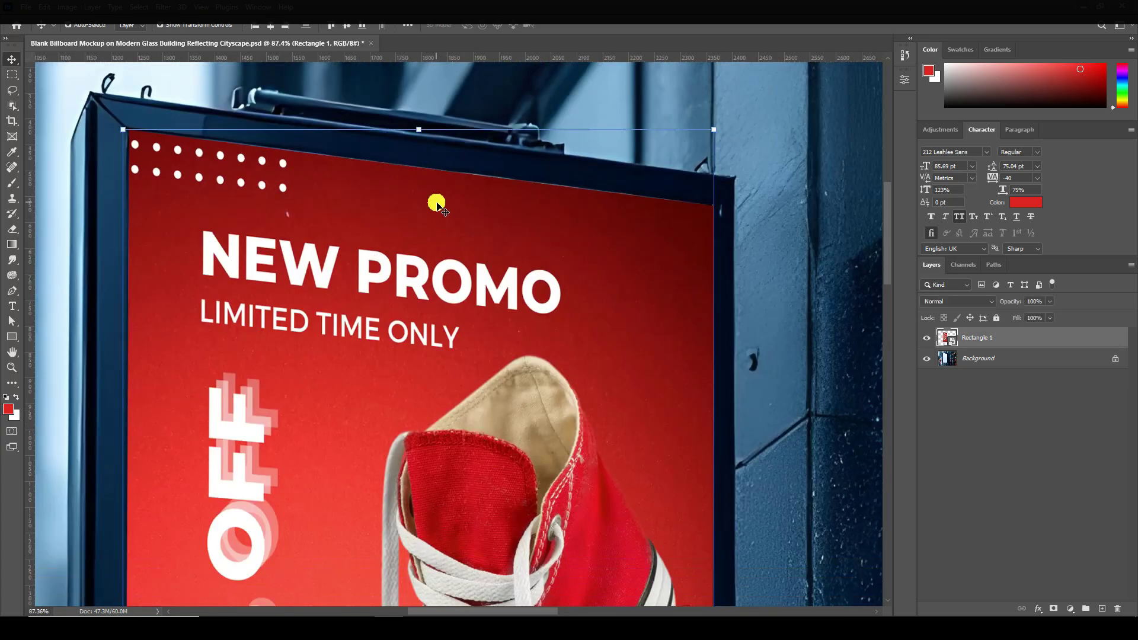
# Warp the poster's top edge to sit snugly in the billboard frame, then view the whole mockup.
pyautogui.hotkey('ctrl', 't')
pyautogui.scroll(2, 436, 204)
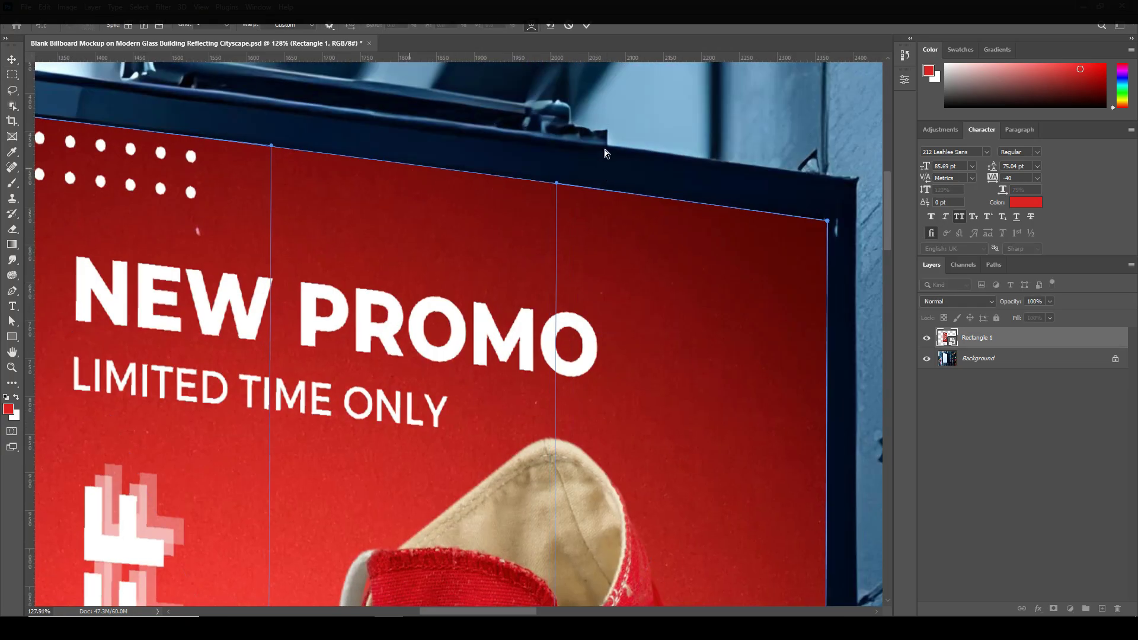
pyautogui.click(586, 25)
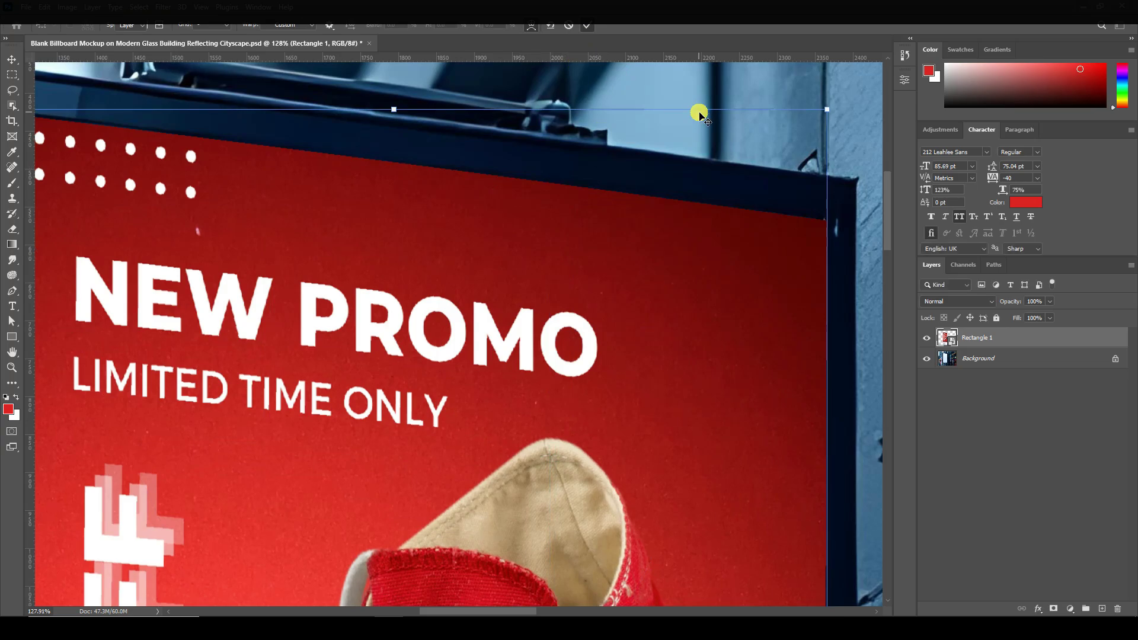
pyautogui.click(868, 187)
pyautogui.hotkey('ctrl', '0')
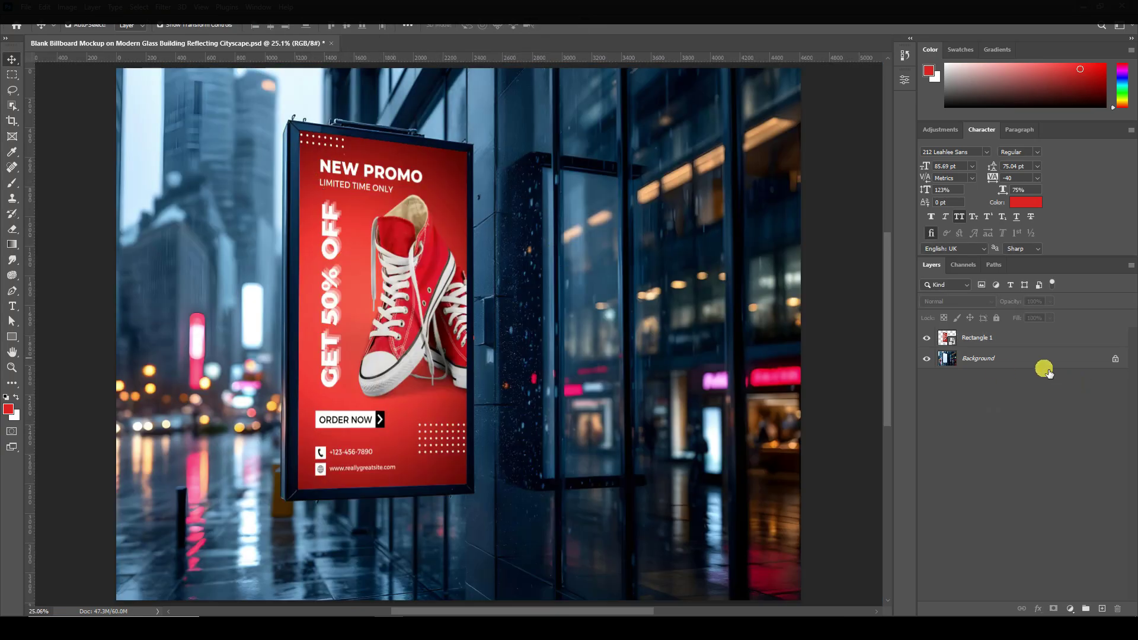
# Rename Rectangle 1 to 'Double click here' and reopen its embedded .psb contents.
pyautogui.doubleClick(976, 337)
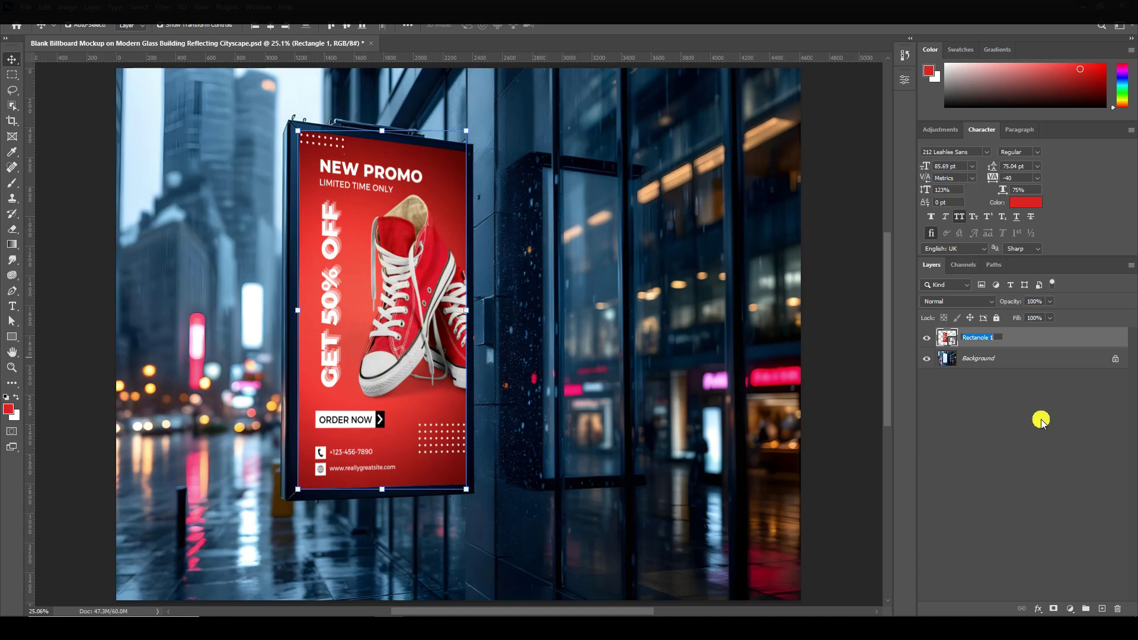
pyautogui.write('Double click h')
pyautogui.write('ere')
pyautogui.click(1041, 351)
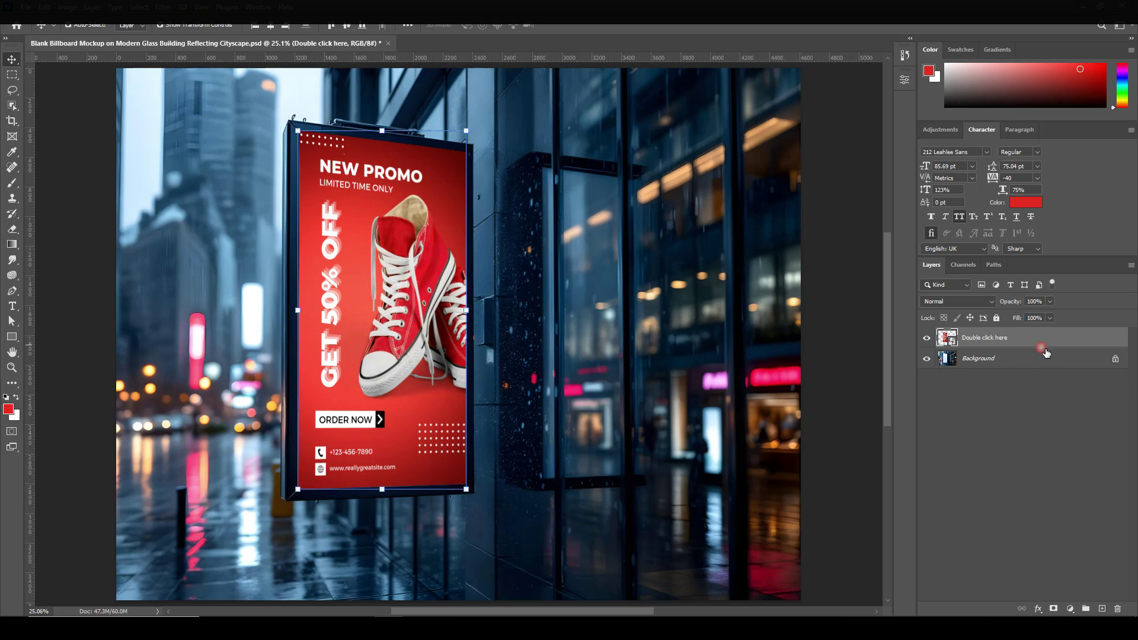
pyautogui.click(841, 289)
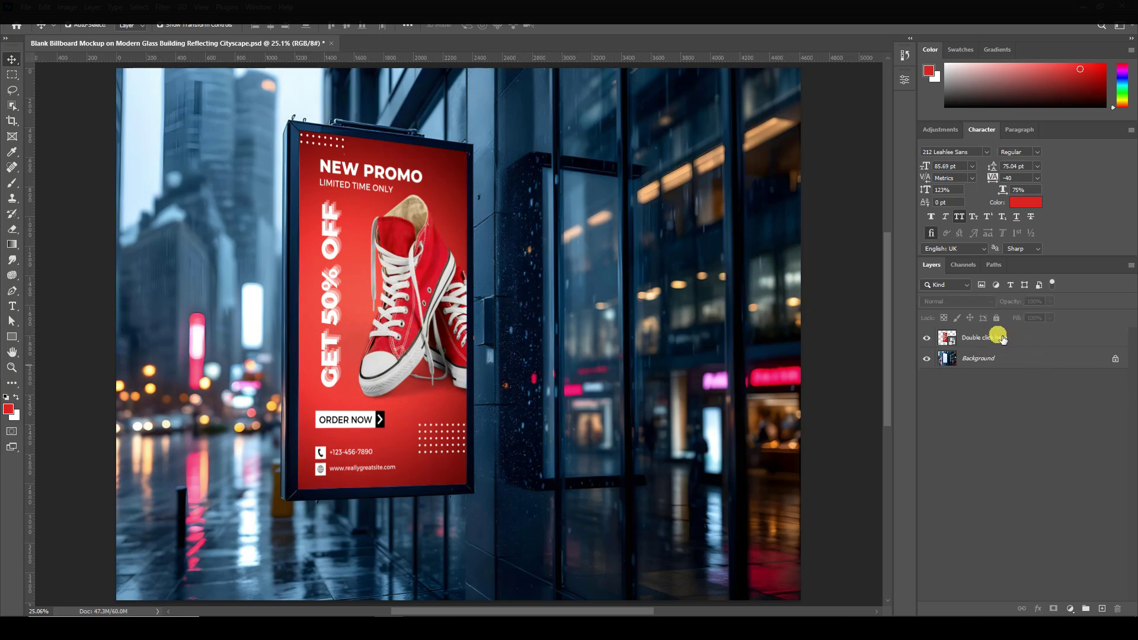
pyautogui.doubleClick(948, 339)
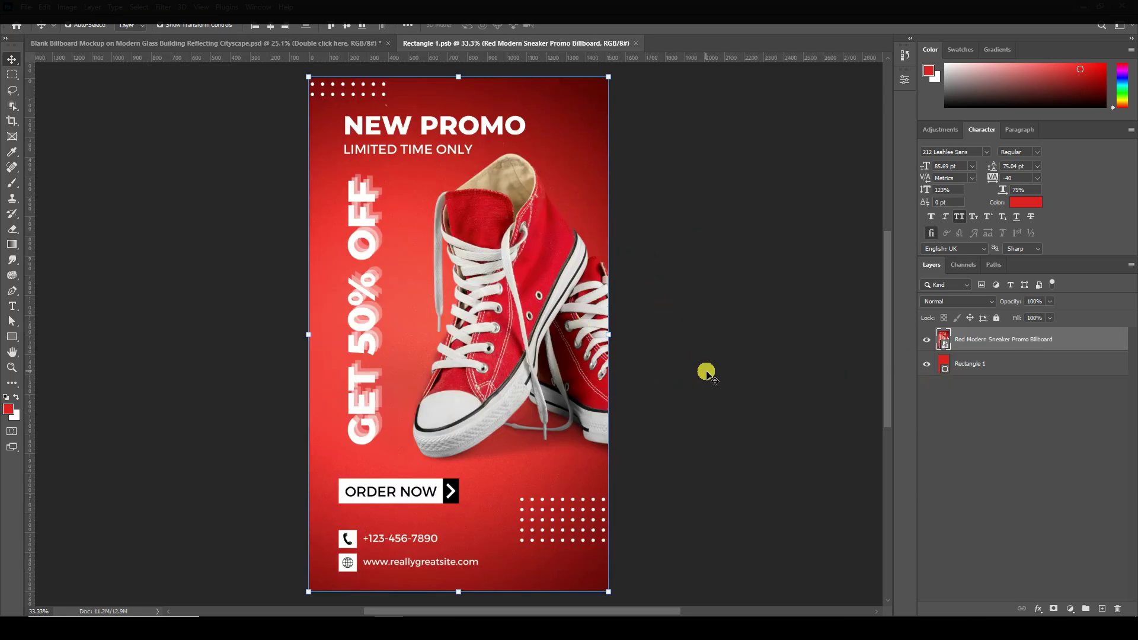
# Rename the sneaker layer to 'Place your design', delete Rectangle 1, then save and close Rectangle 1.psb.
pyautogui.doubleClick(1003, 339)
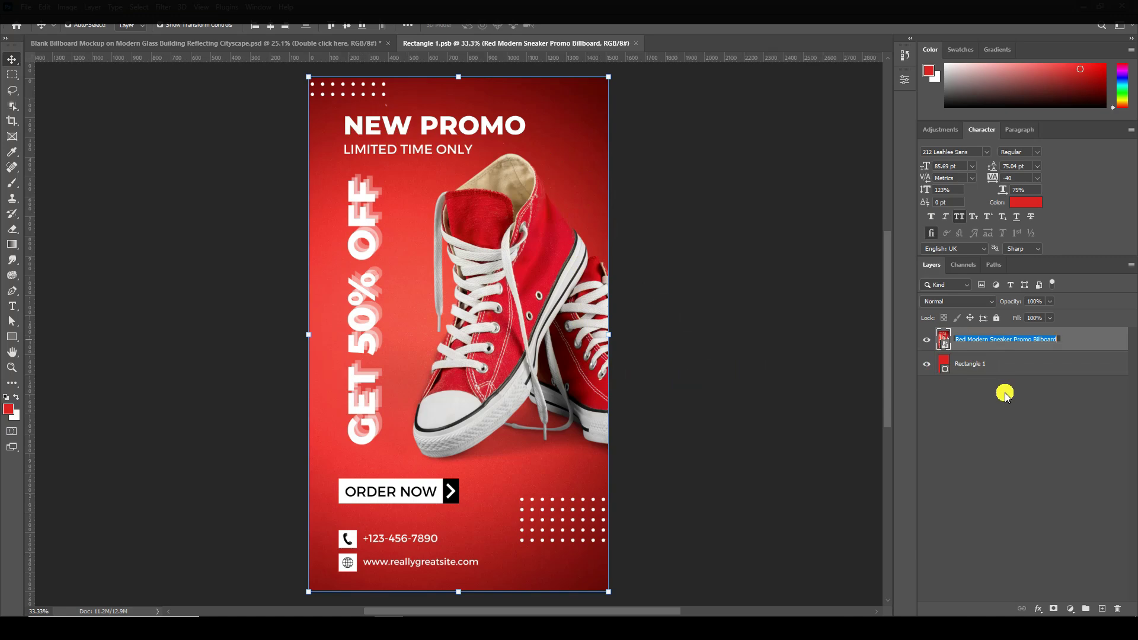
pyautogui.write('Place your design')
pyautogui.click(969, 363)
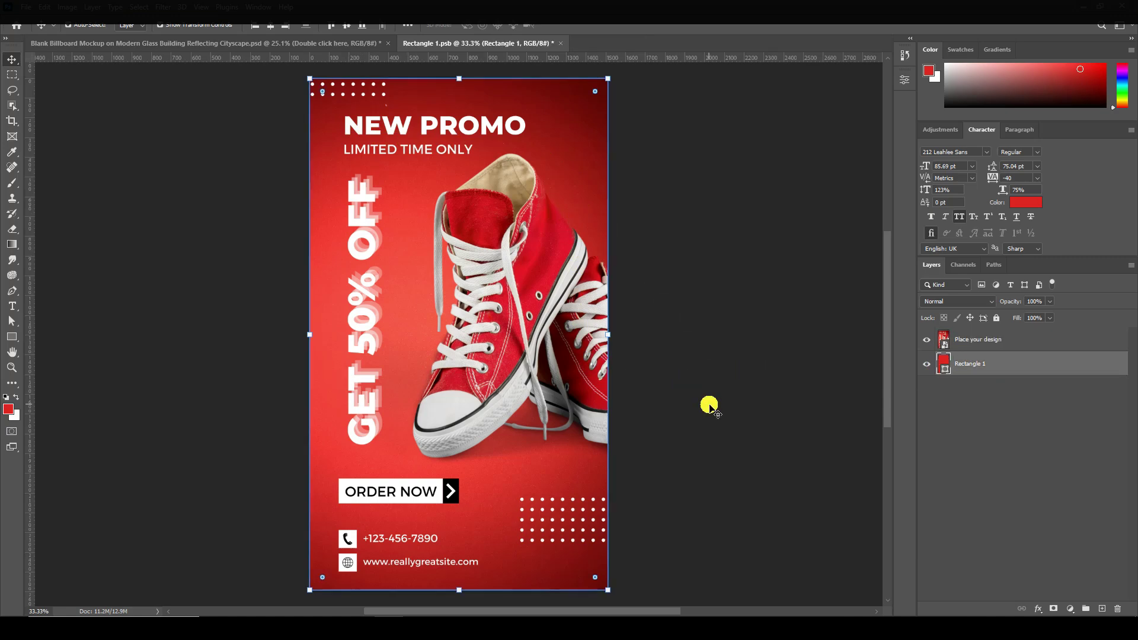
pyautogui.press('Delete')
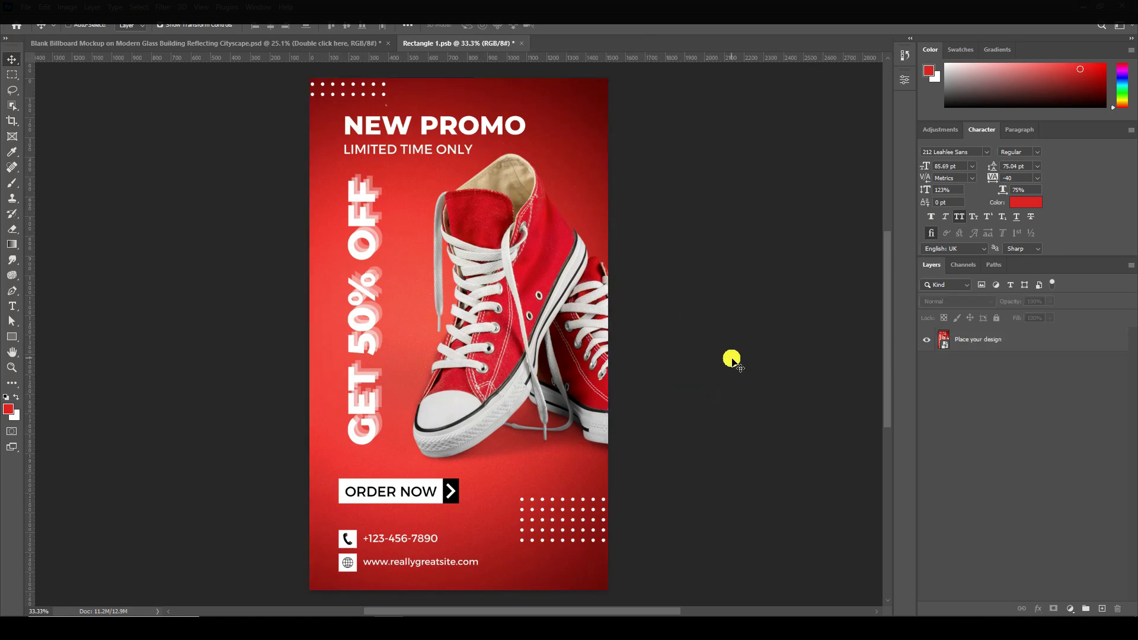
pyautogui.hotkey('ctrl', 's')
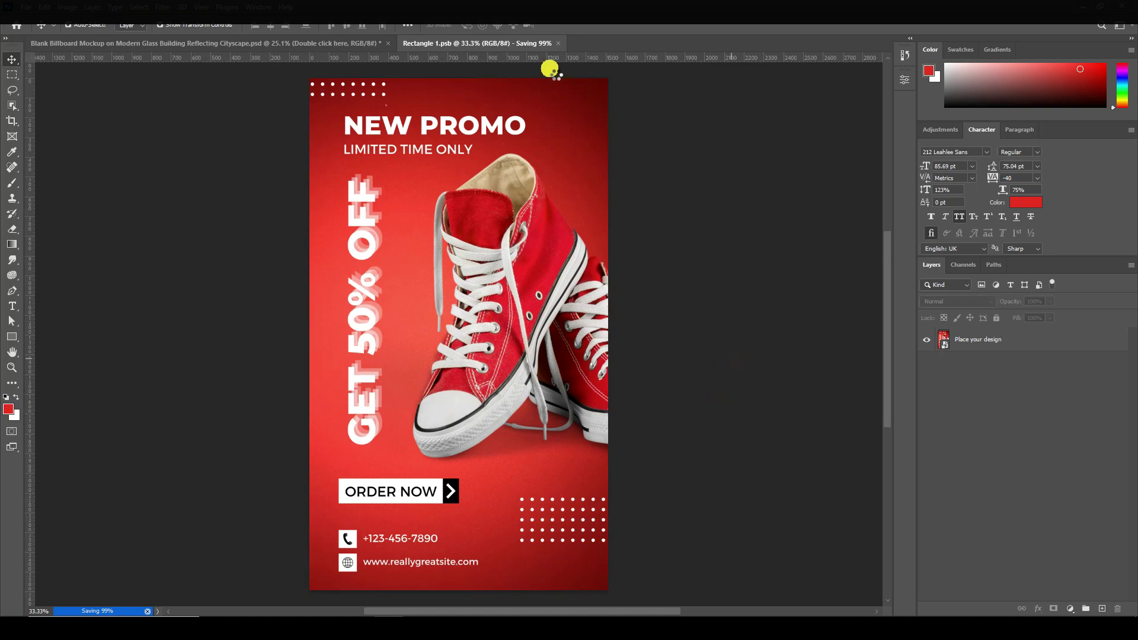
pyautogui.click(516, 43)
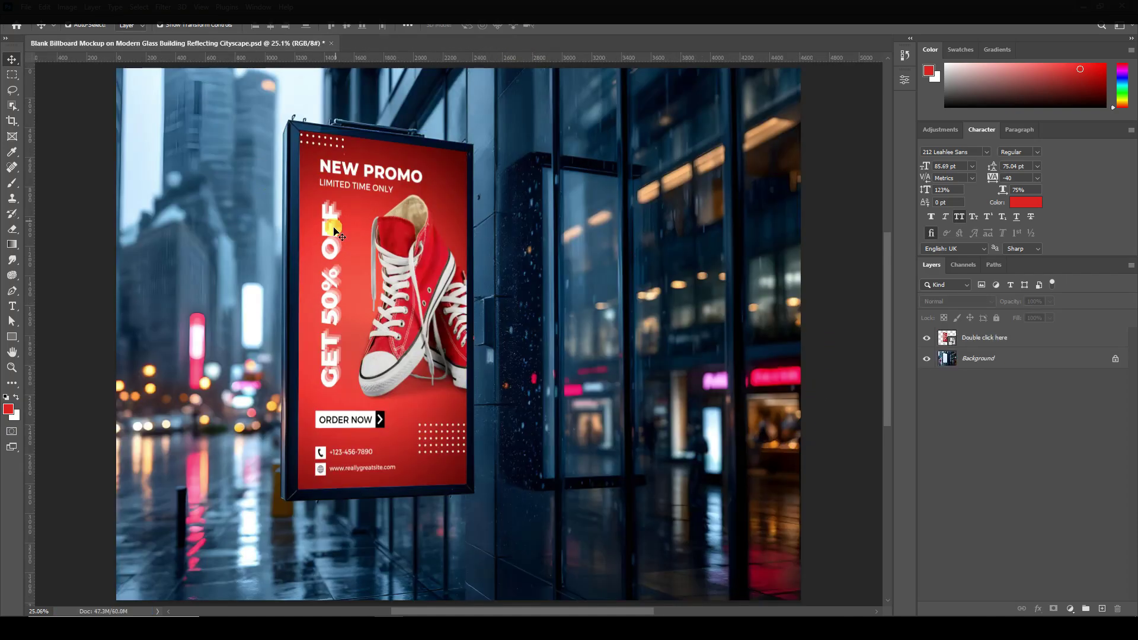
# Add a Levels adjustment clipped to the poster layer, nudging the midtone slider right to darken it.
pyautogui.click(403, 236)
pyautogui.rightClick(1063, 389)
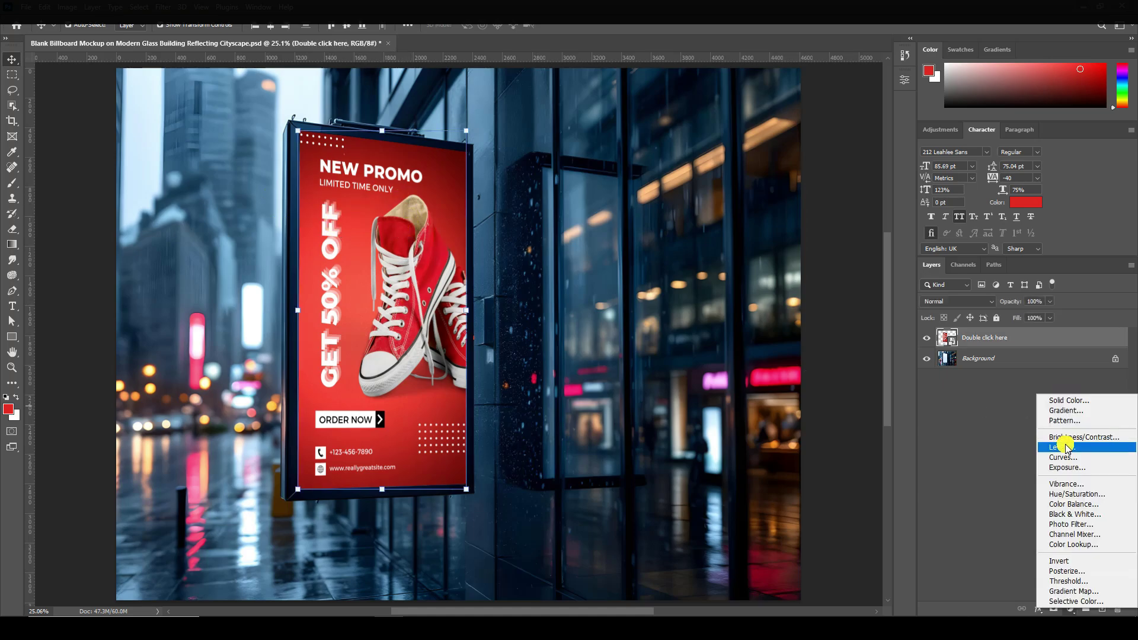
pyautogui.click(1064, 440)
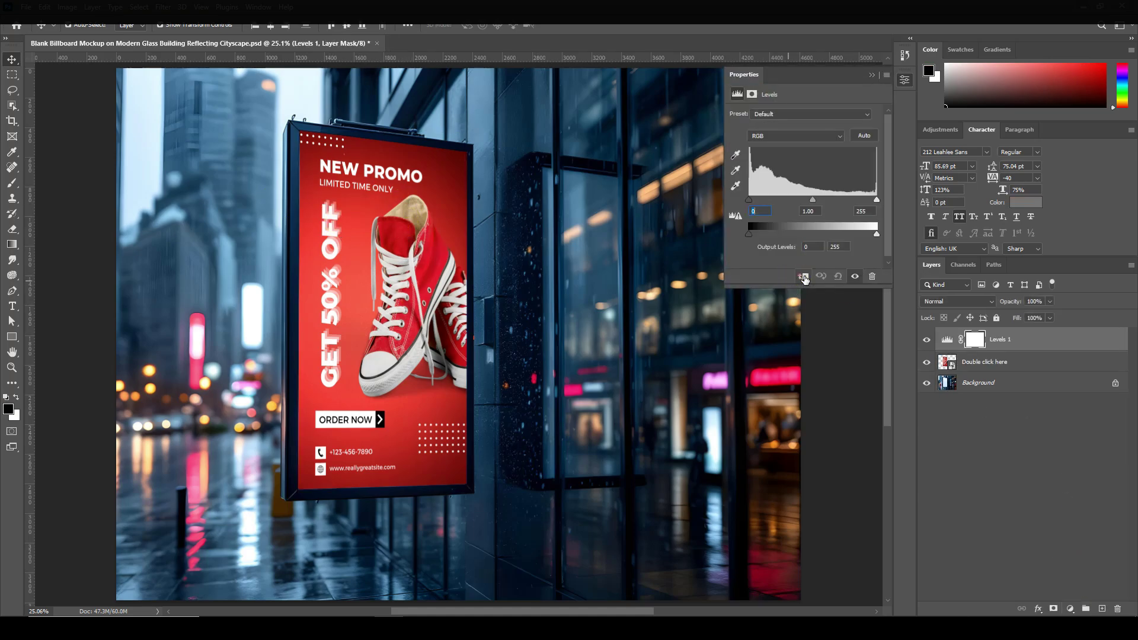
pyautogui.click(803, 276)
pyautogui.moveTo(815, 200)
pyautogui.mouseDown()
pyautogui.moveTo(876, 201)
pyautogui.moveTo(826, 207)
pyautogui.mouseUp()
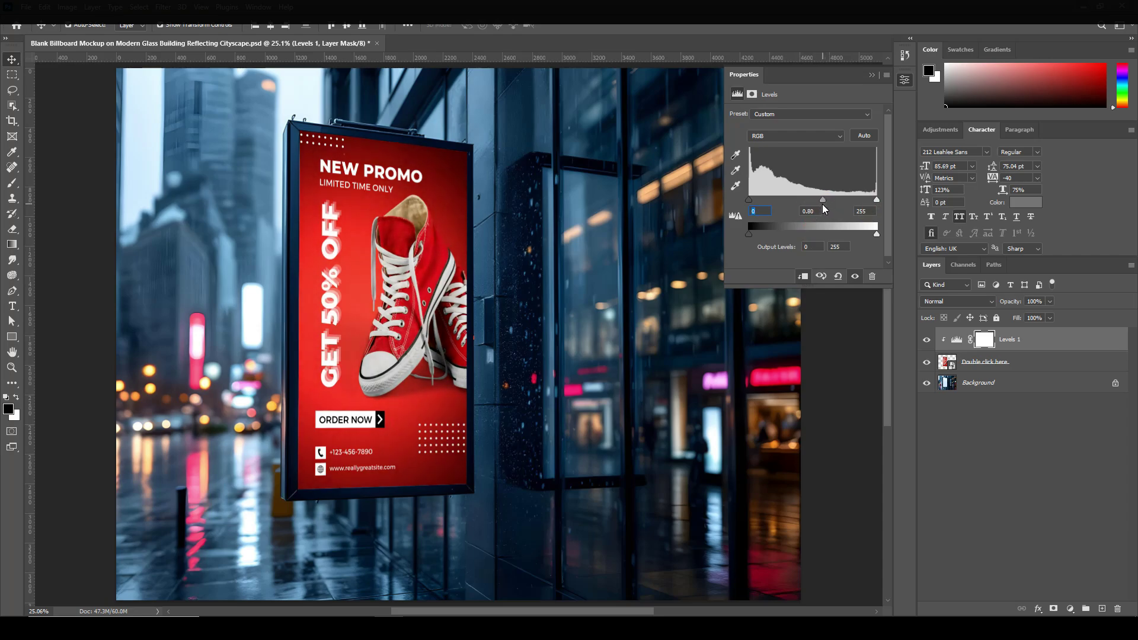
pyautogui.click(871, 74)
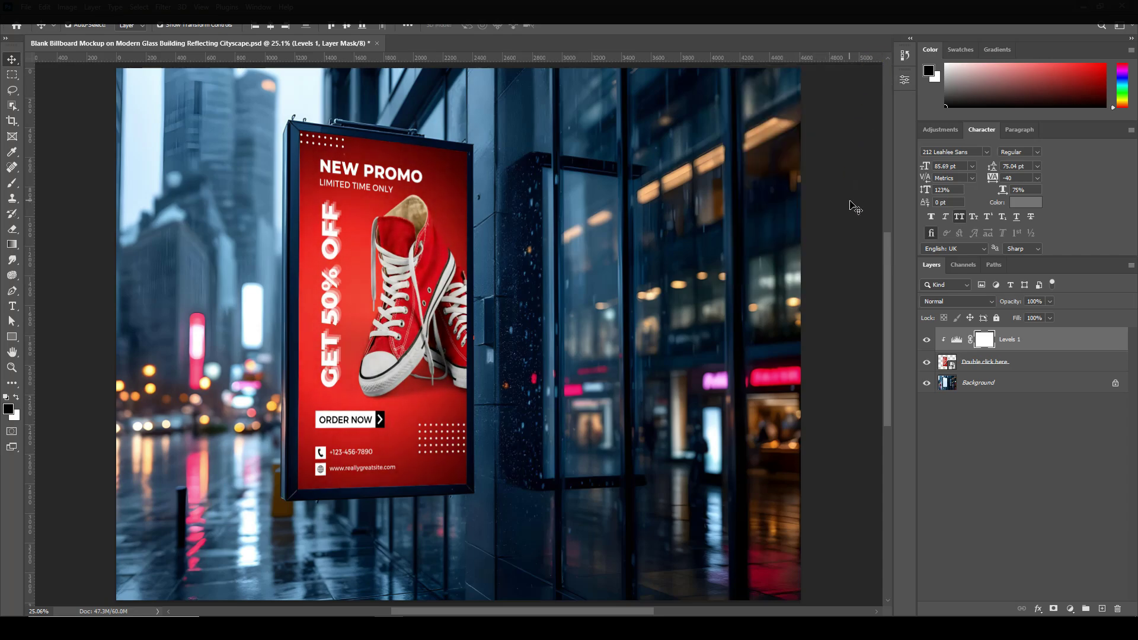
pyautogui.click(1016, 409)
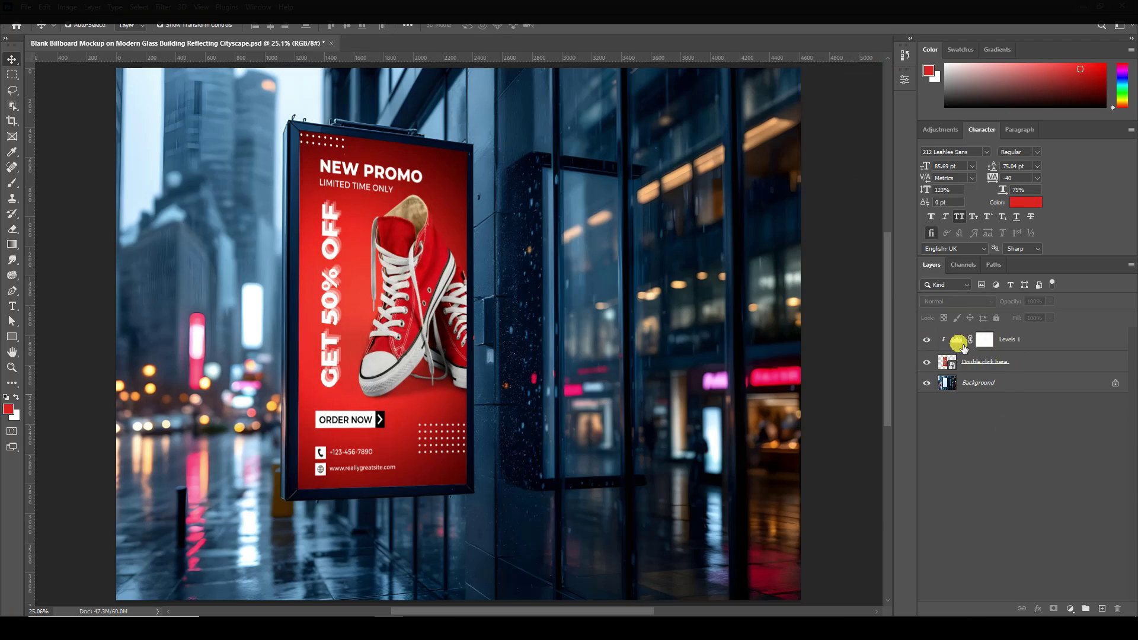
pyautogui.click(23, 7)
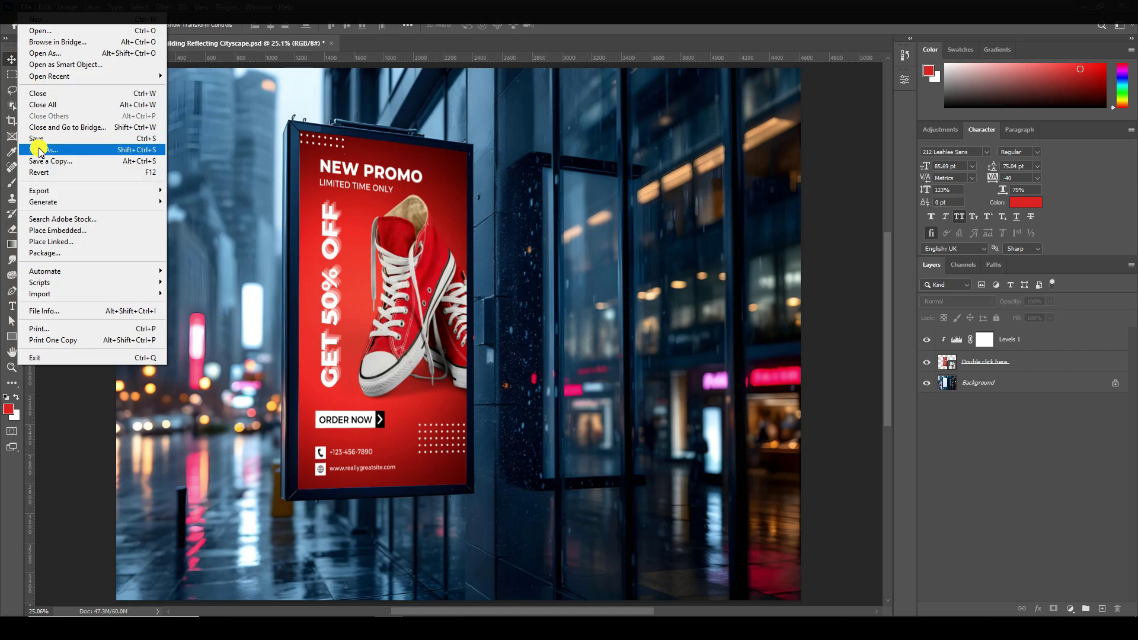
pyautogui.moveTo(40, 190)
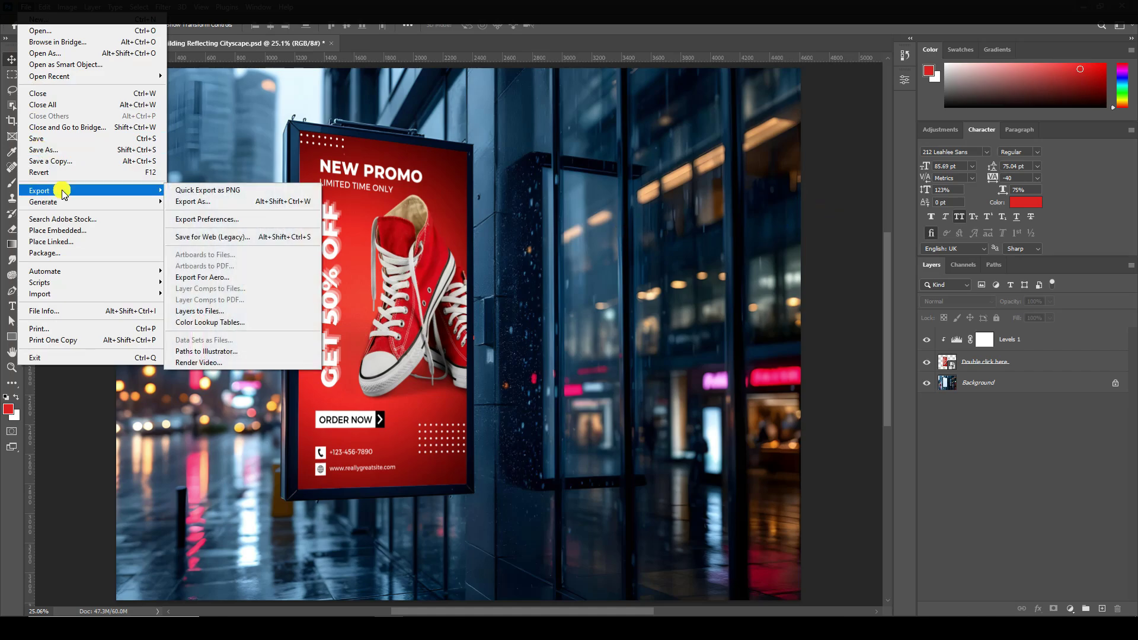
# Export the billboard mockup as a full-size JPG at 100% quality, then select the exported files.
pyautogui.click(196, 202)
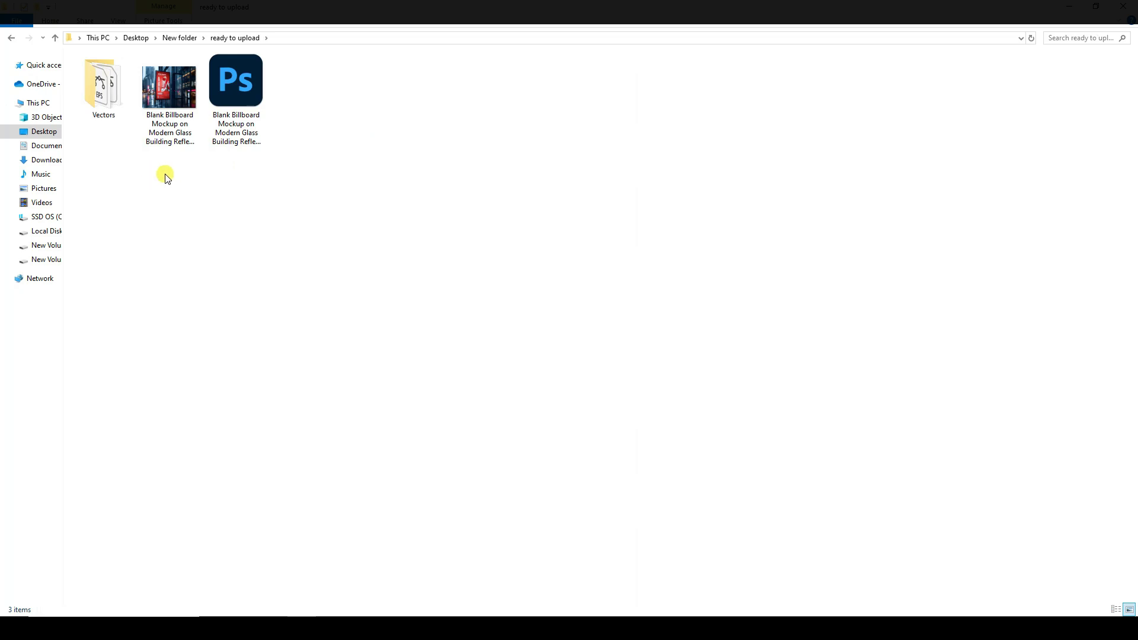
pyautogui.moveTo(171, 175); pyautogui.dragTo(289, 138)
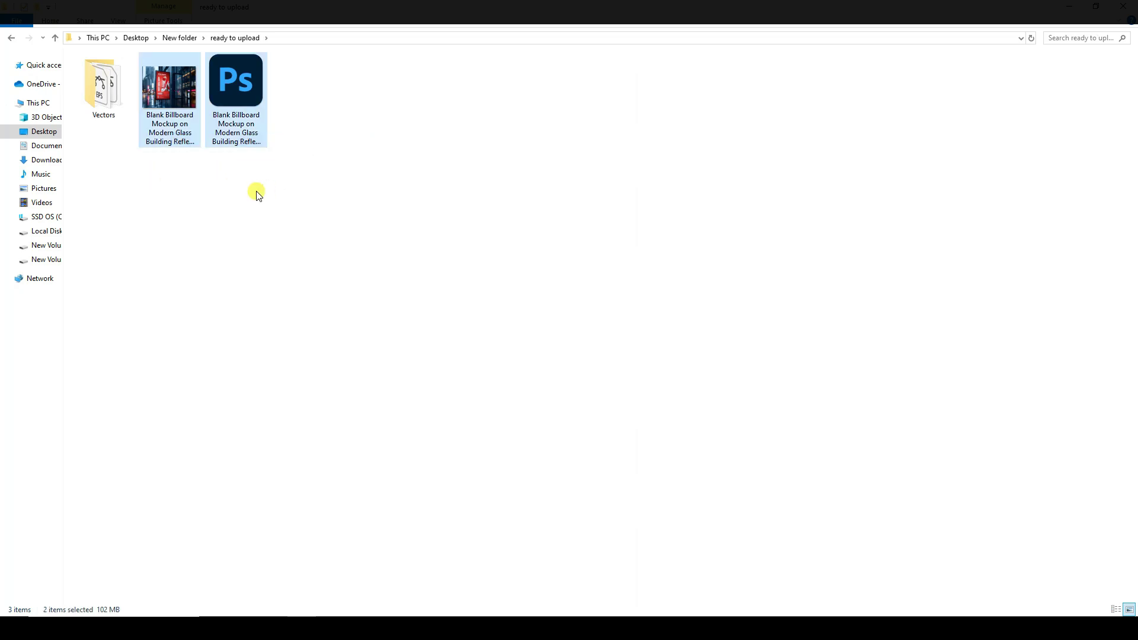
# Drag-select the JPG and PSD billboard mockup files in the ready to upload folder.
pyautogui.moveTo(254, 191); pyautogui.dragTo(178, 119)
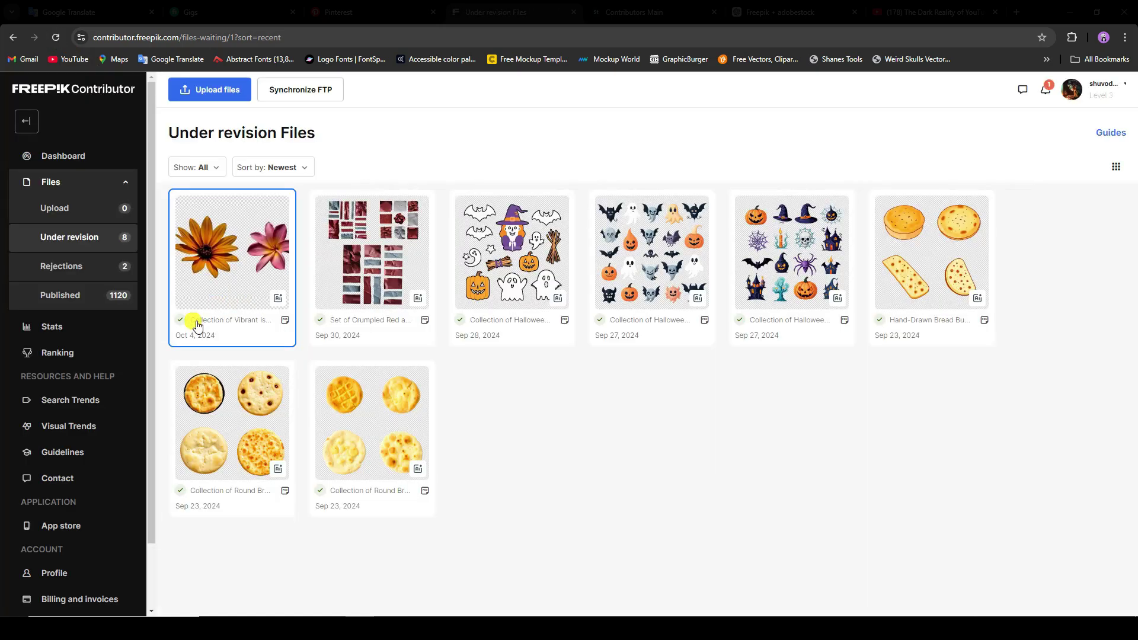
# Open the first billboard mockup card under Published files to view its Freepik asset page.
pyautogui.click(79, 296)
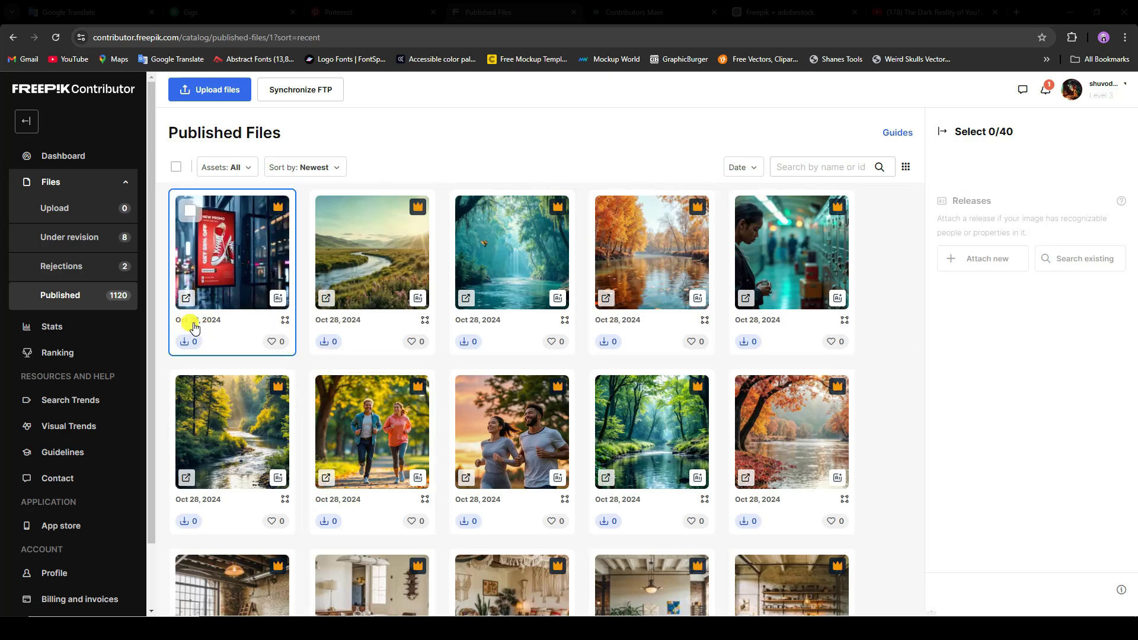
pyautogui.click(221, 243)
pyautogui.scroll(-3, 70, 320)
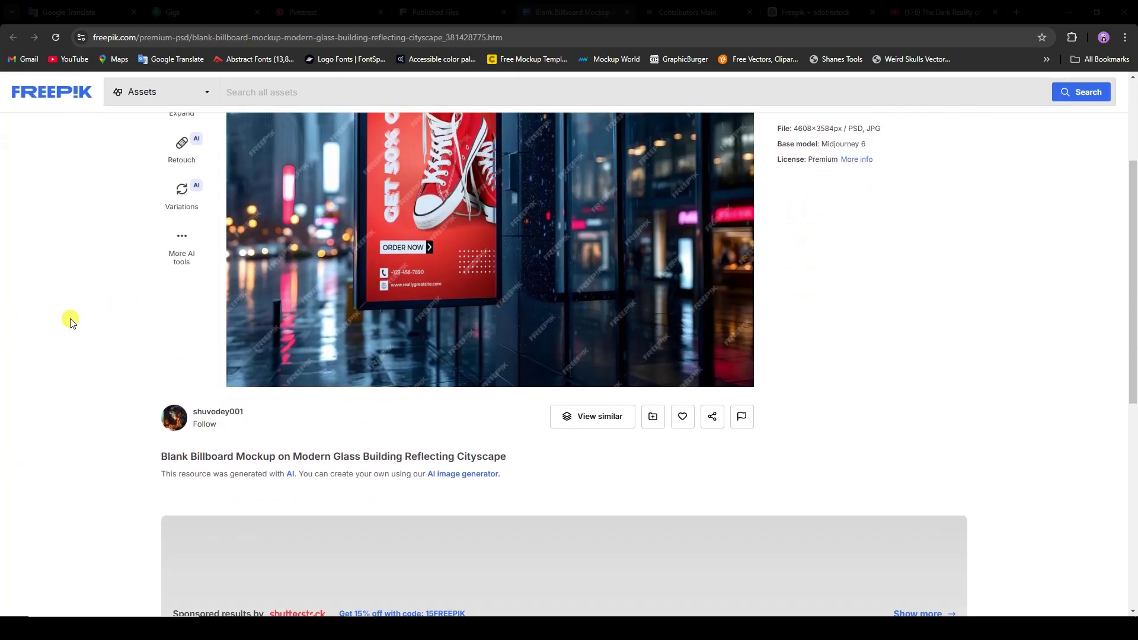
pyautogui.scroll(3, 70, 320)
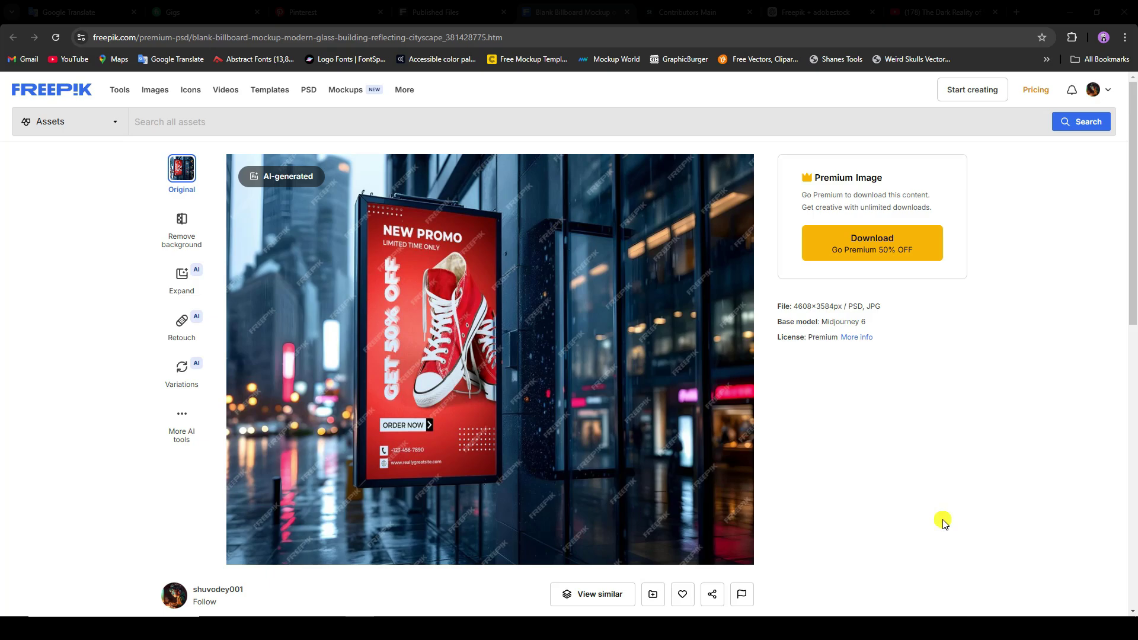